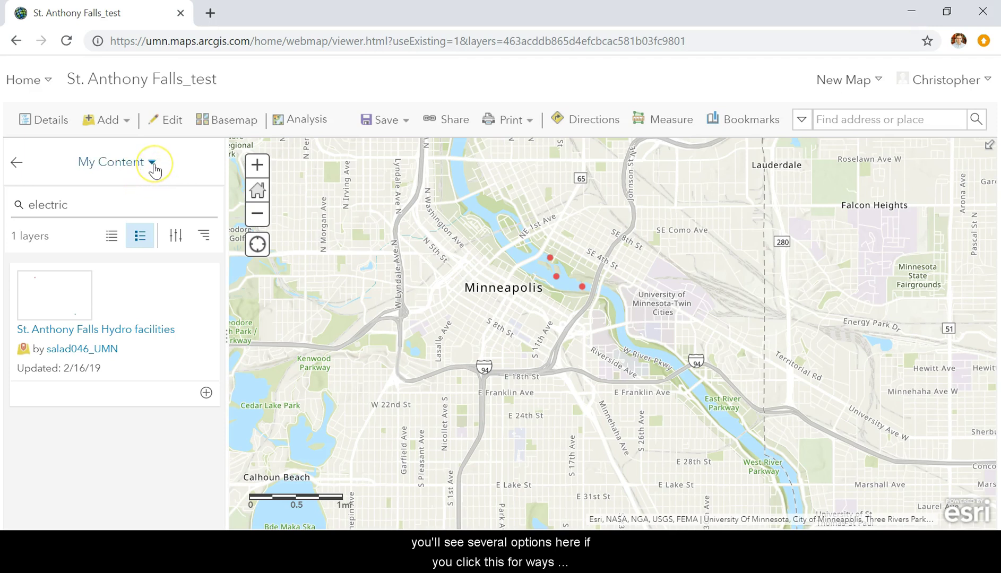
Switch the layer search from My Content to My Organization and browse the layers matching "electric".
click(153, 169)
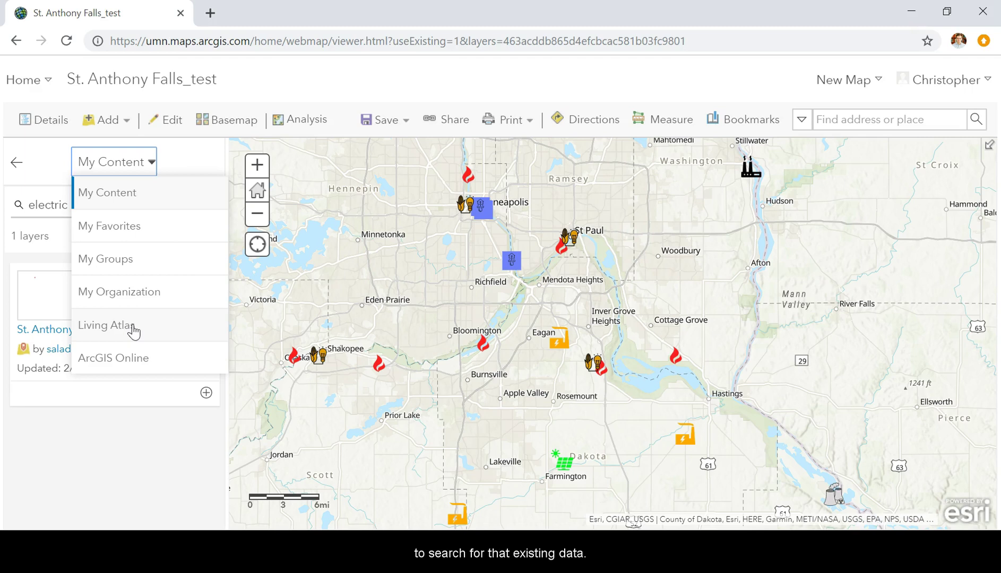
click(141, 193)
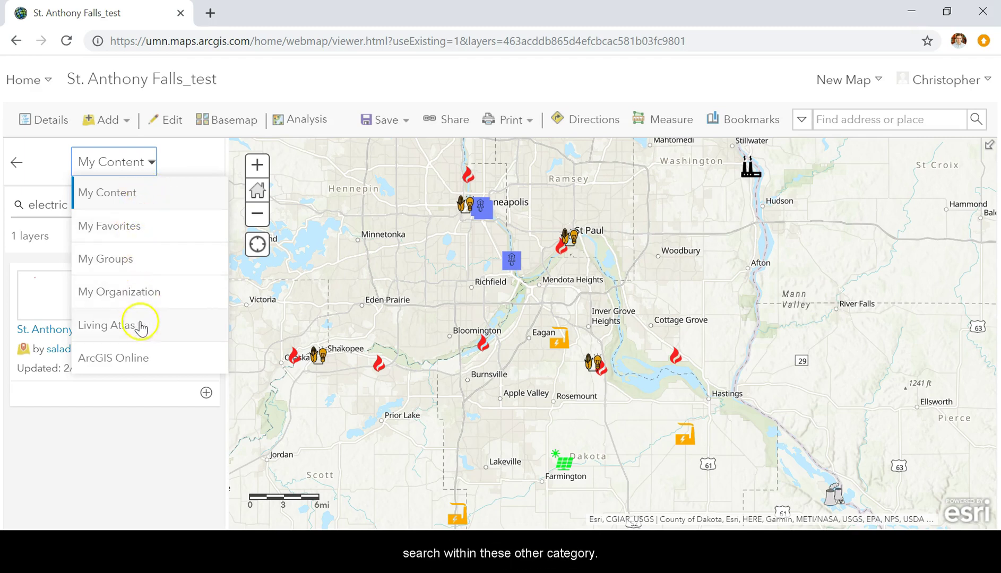
click(151, 292)
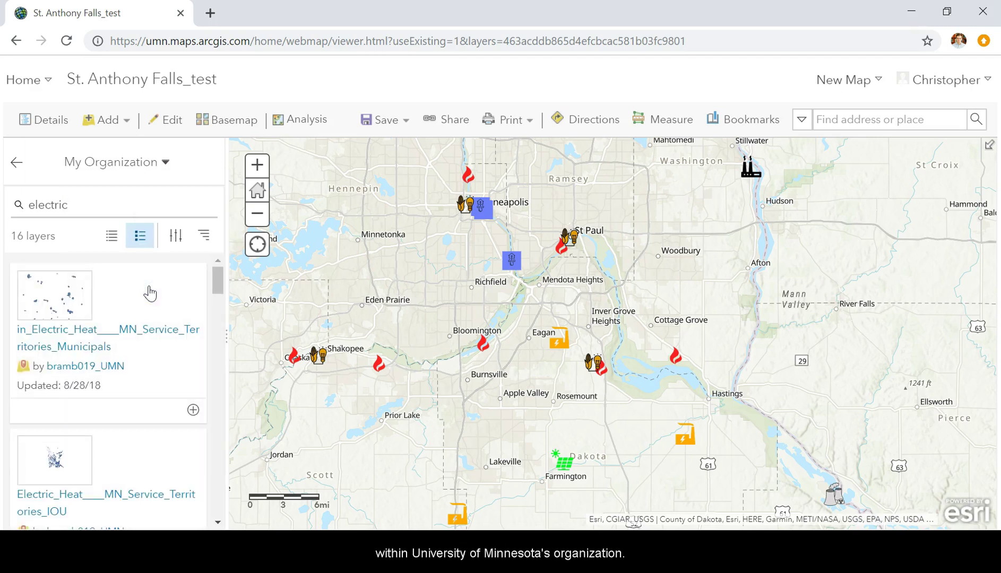
scroll(151, 294, down, 3)
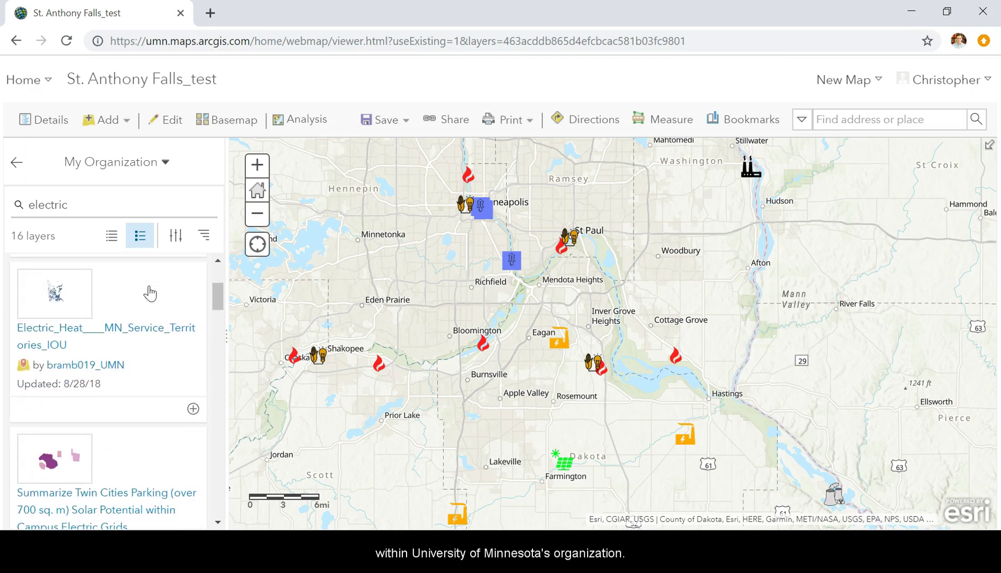
scroll(150, 293, down, 3)
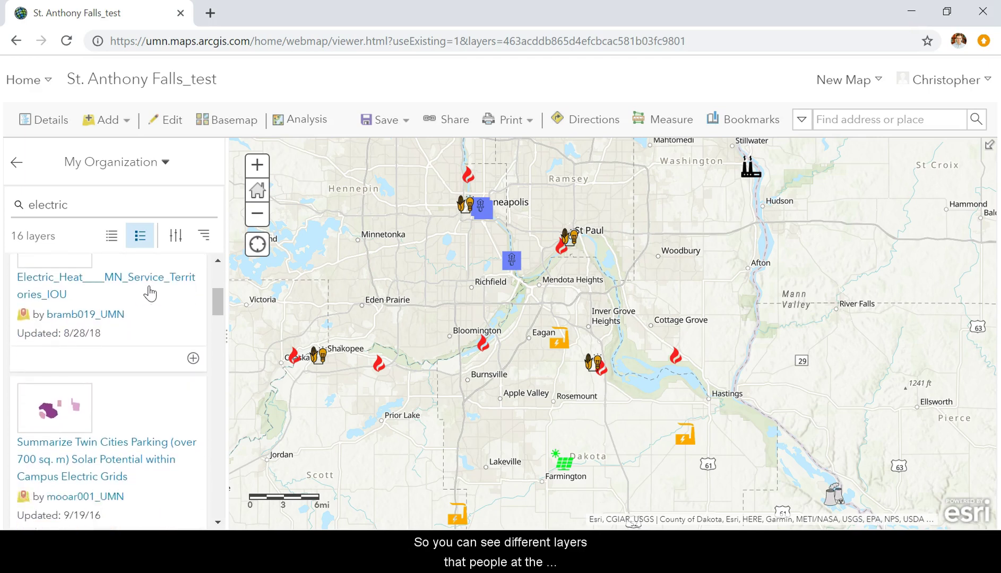
scroll(151, 294, down, 3)
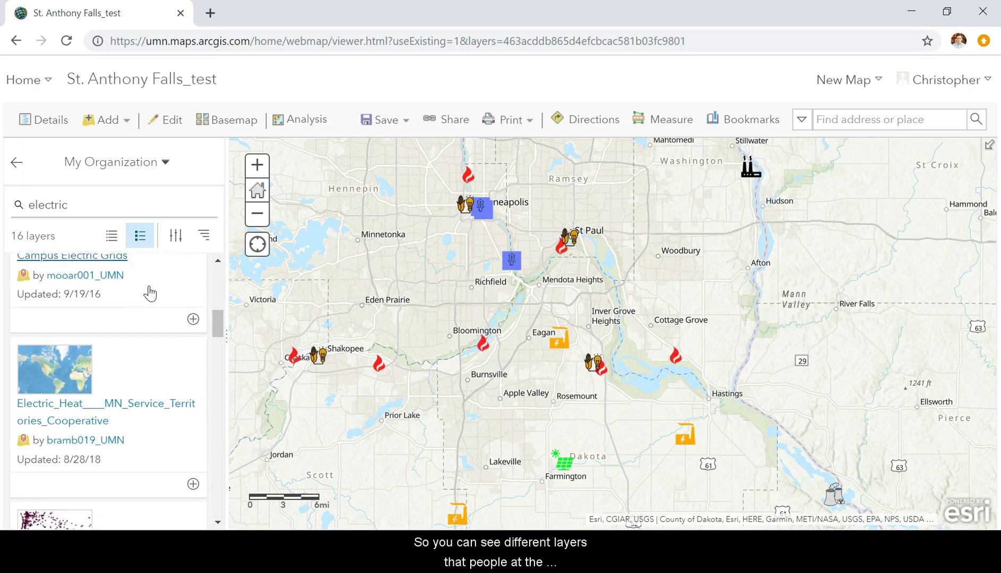
scroll(150, 293, down, 8)
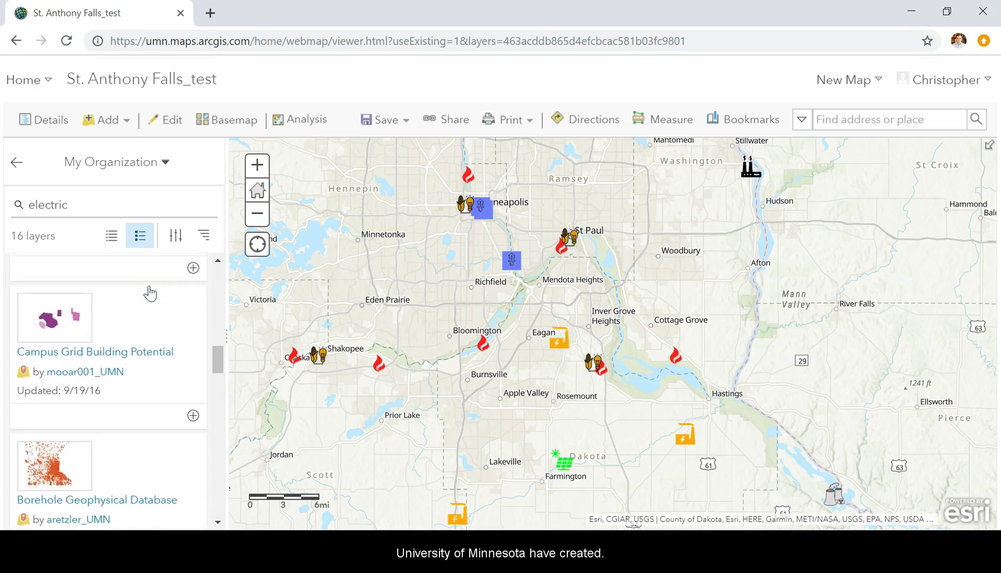
scroll(150, 294, down, 2)
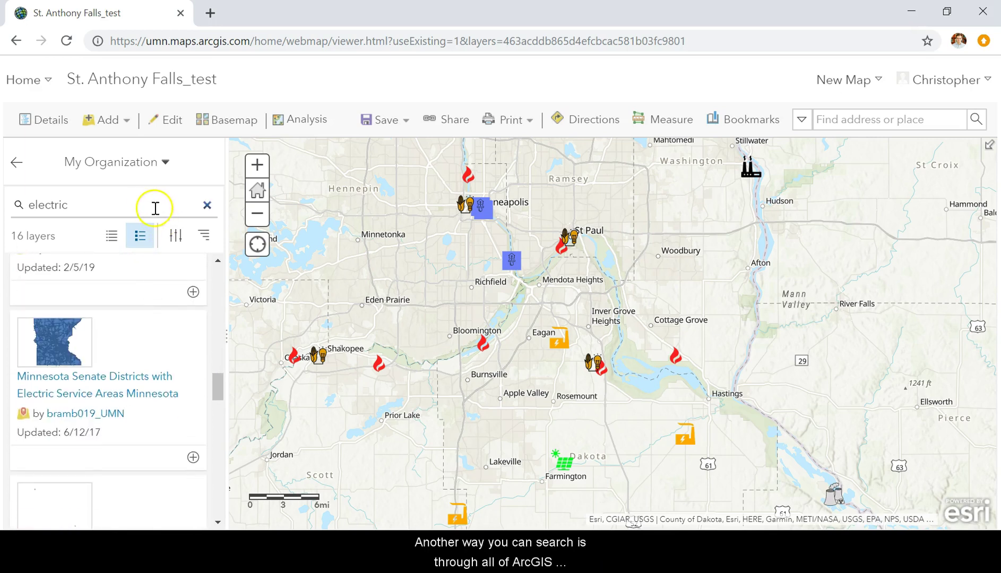
Search all of ArcGIS Online for "electric" layers and look through the publicly shared ones.
click(158, 169)
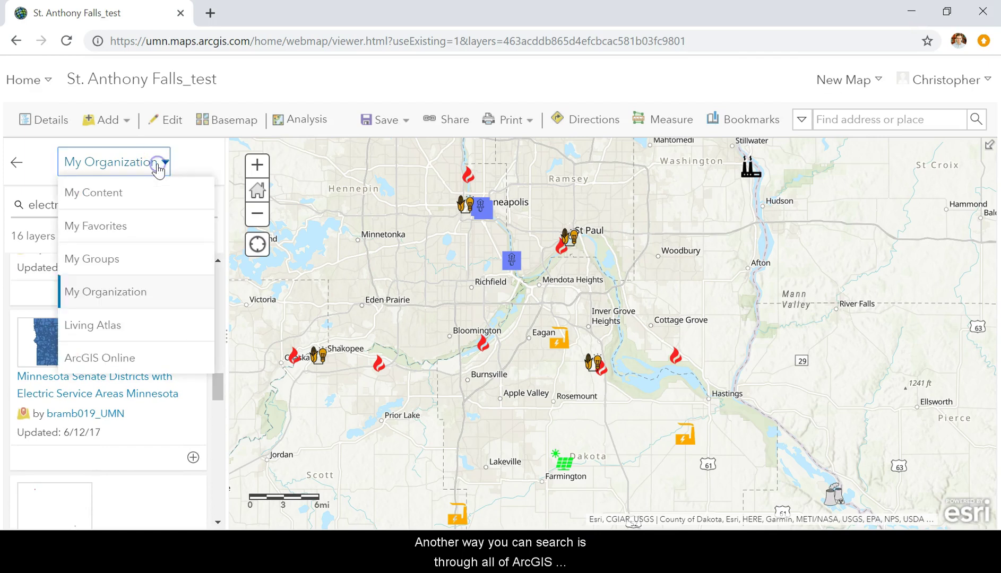
click(136, 355)
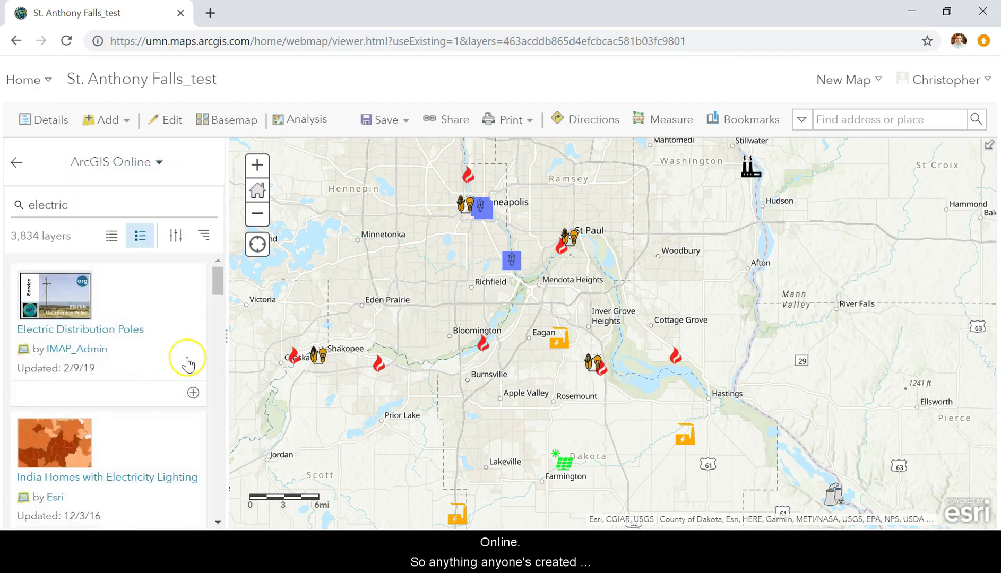
scroll(188, 364, down, 2)
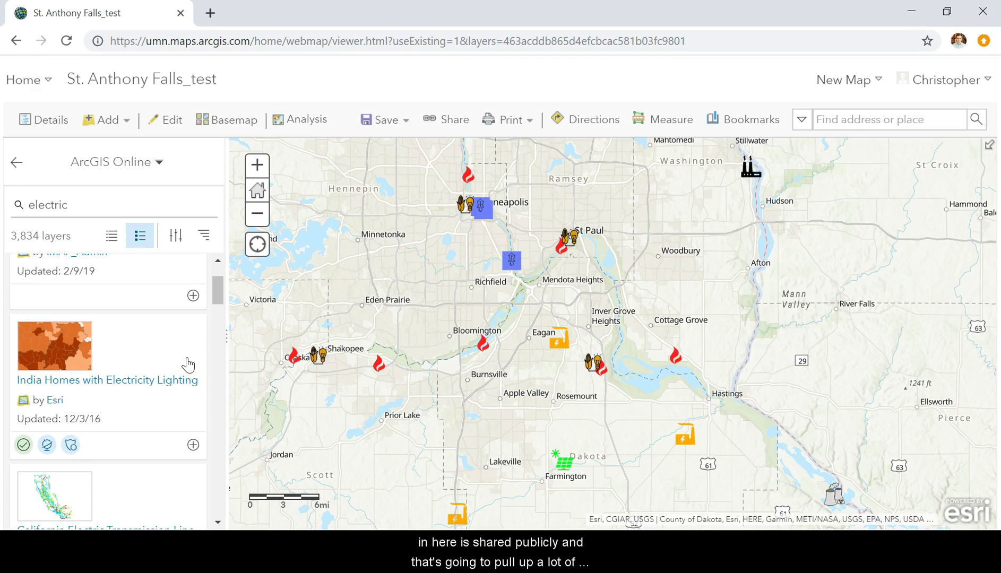
scroll(188, 365, down, 5)
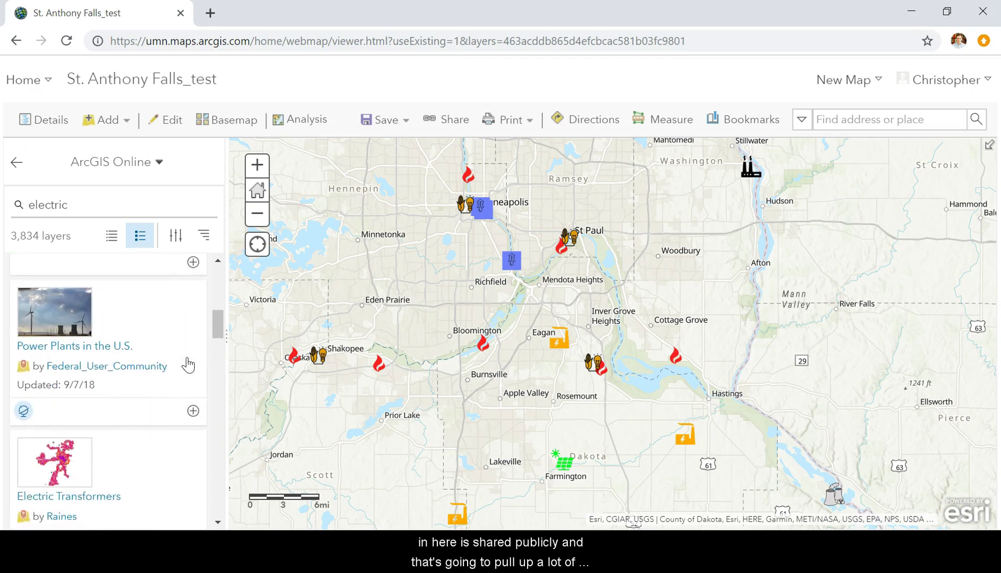
scroll(188, 365, down, 2)
scroll(188, 366, up, 6)
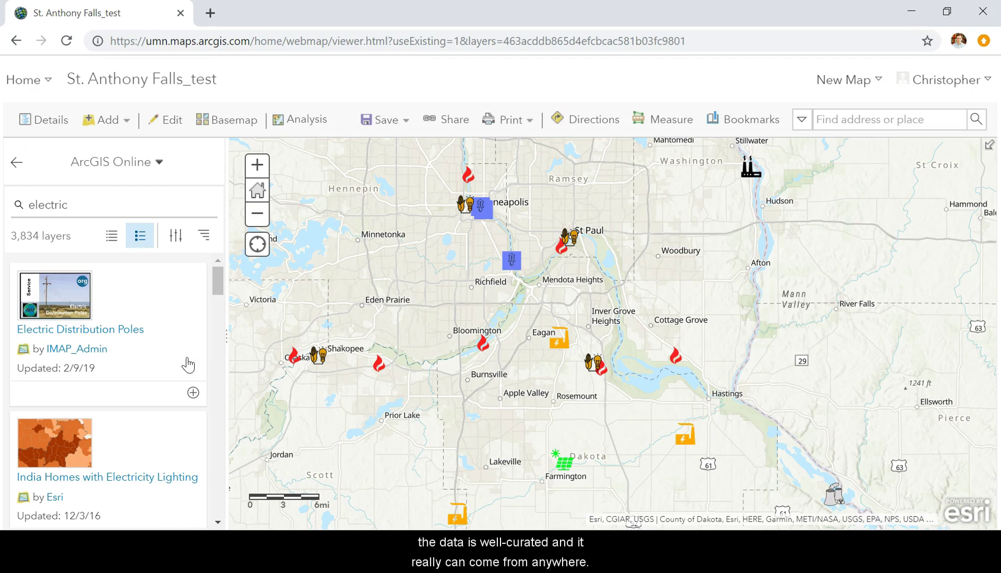
Set the source of the layer search to Living Atlas.
click(133, 161)
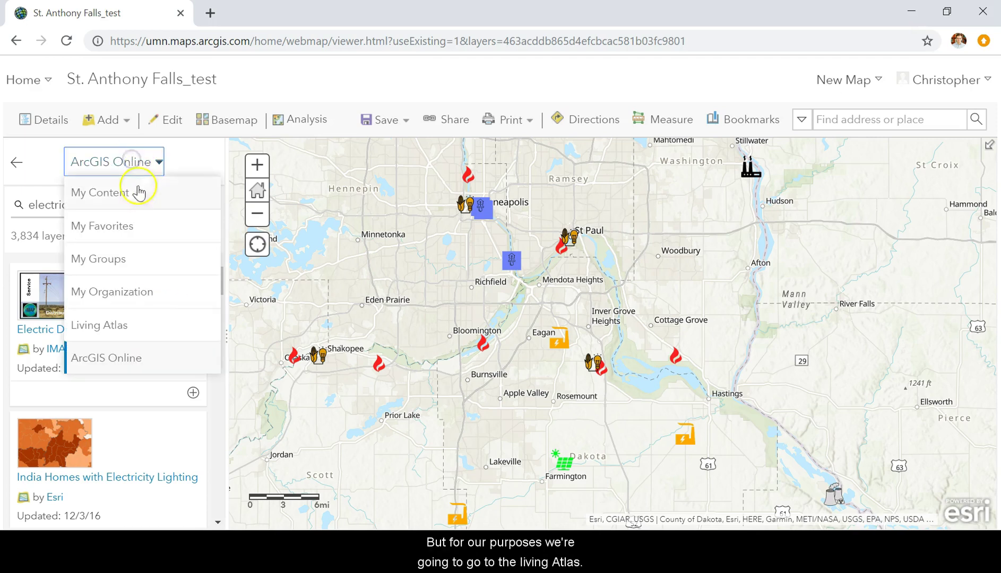
click(140, 325)
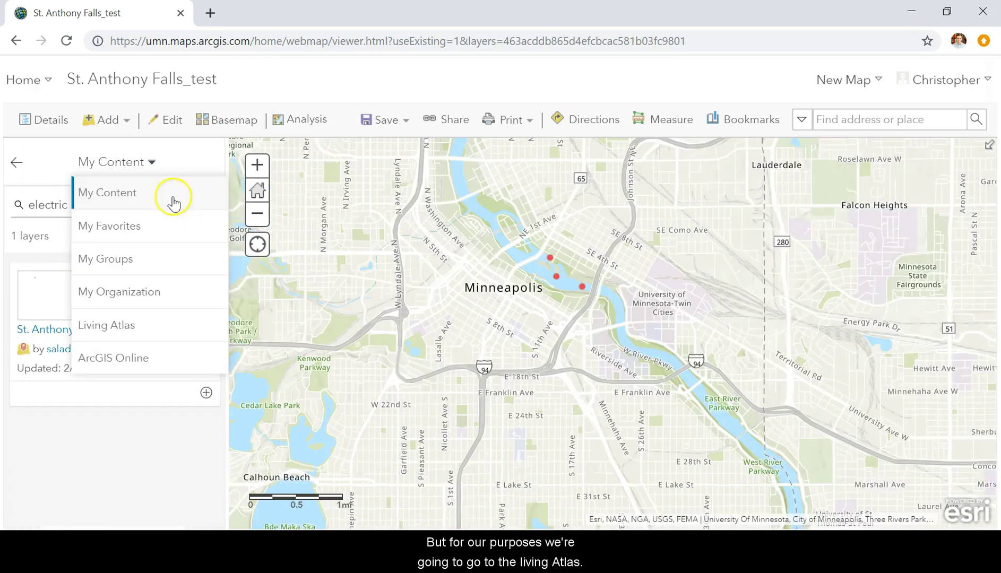
click(135, 326)
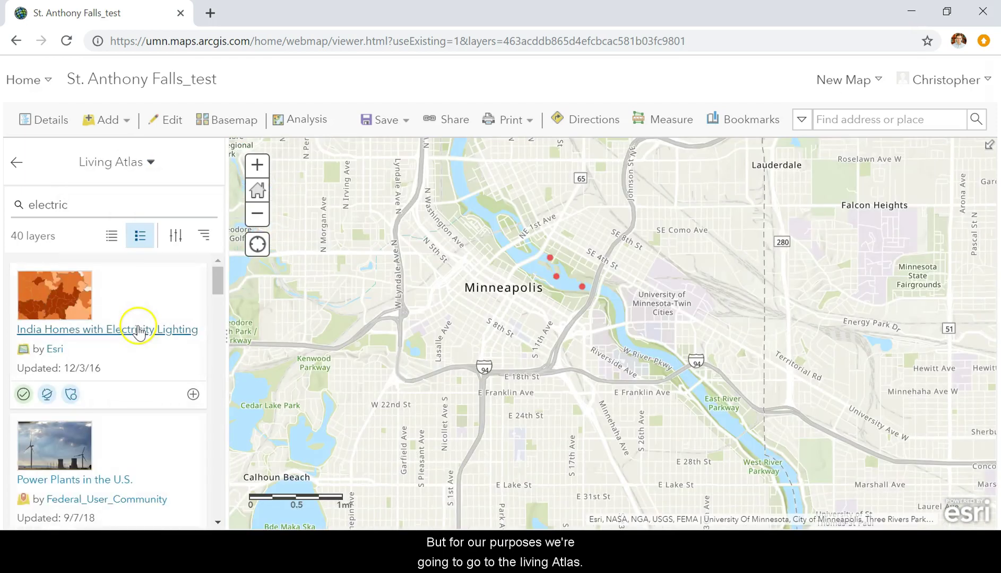
Clear the existing search term and search the Living Atlas layers for "electric".
click(80, 206)
key(BackSpace)
key(BackSpace)
key(BackSpace)
key(BackSpace)
key(BackSpace)
key(BackSpace)
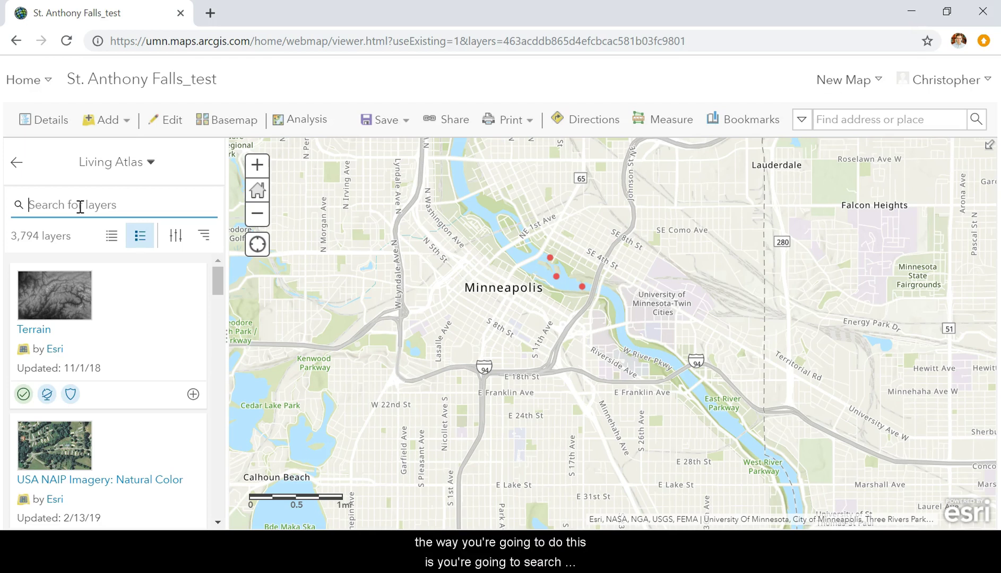
text(l)
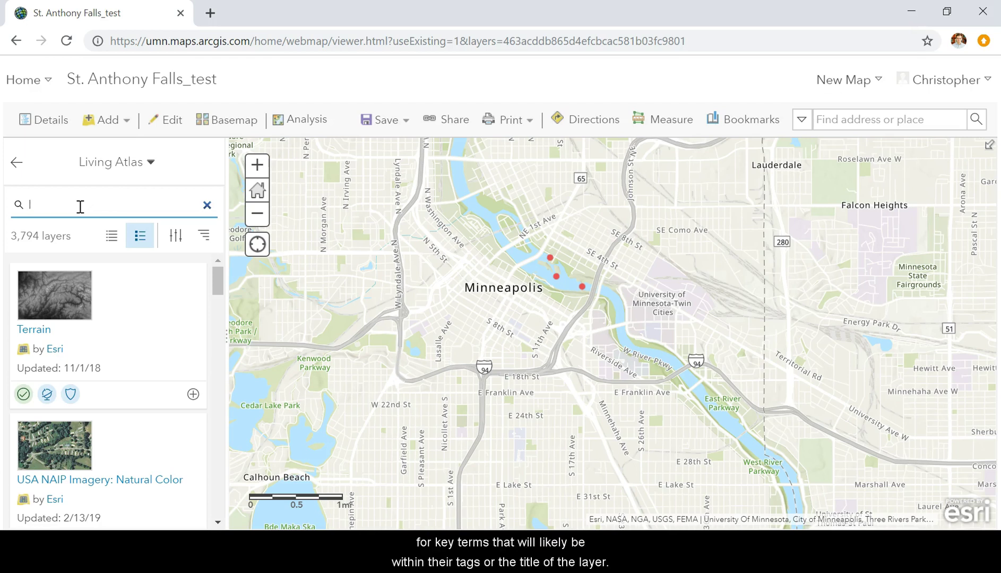
key(BackSpace)
text(electric)
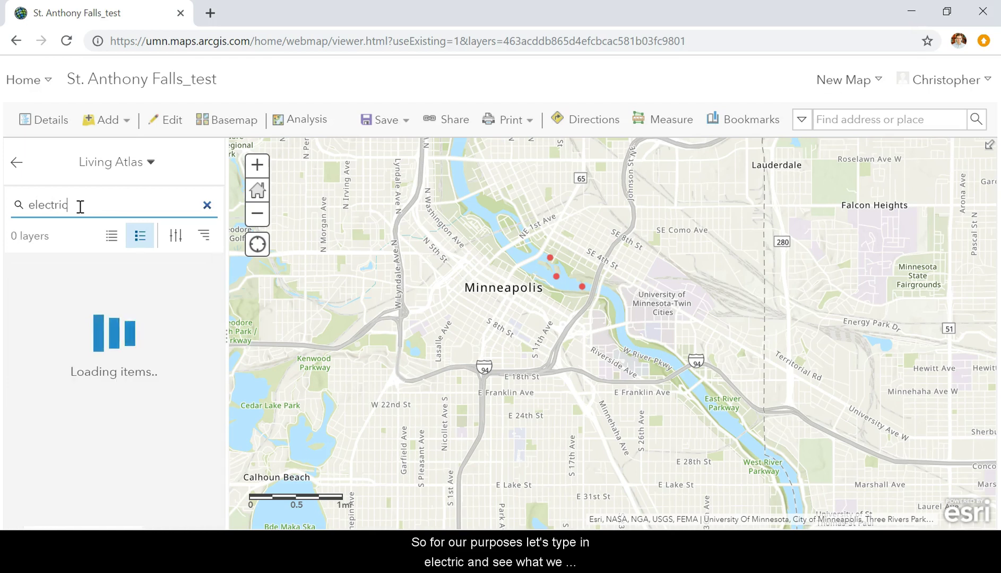
Add the Power Plants in the U.S. layer to the map and return to the map's layer contents.
scroll(163, 383, down, 6)
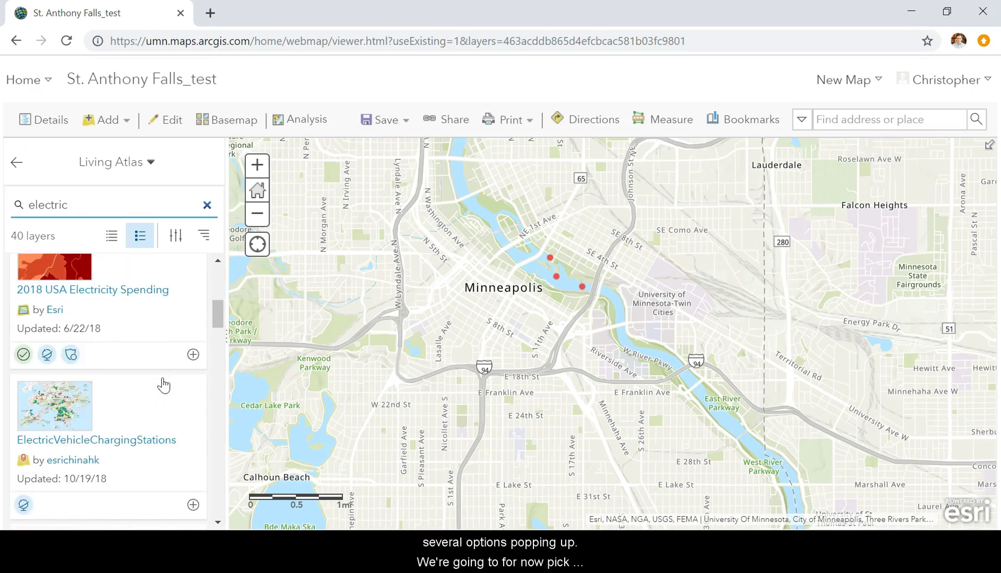
scroll(163, 384, down, 4)
scroll(163, 384, up, 5)
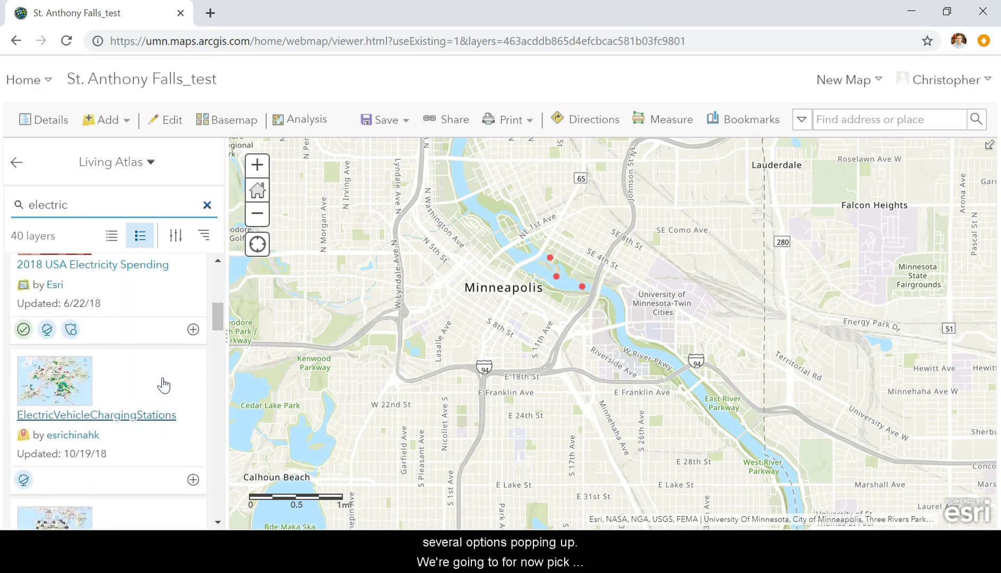
scroll(163, 385, up, 5)
click(194, 427)
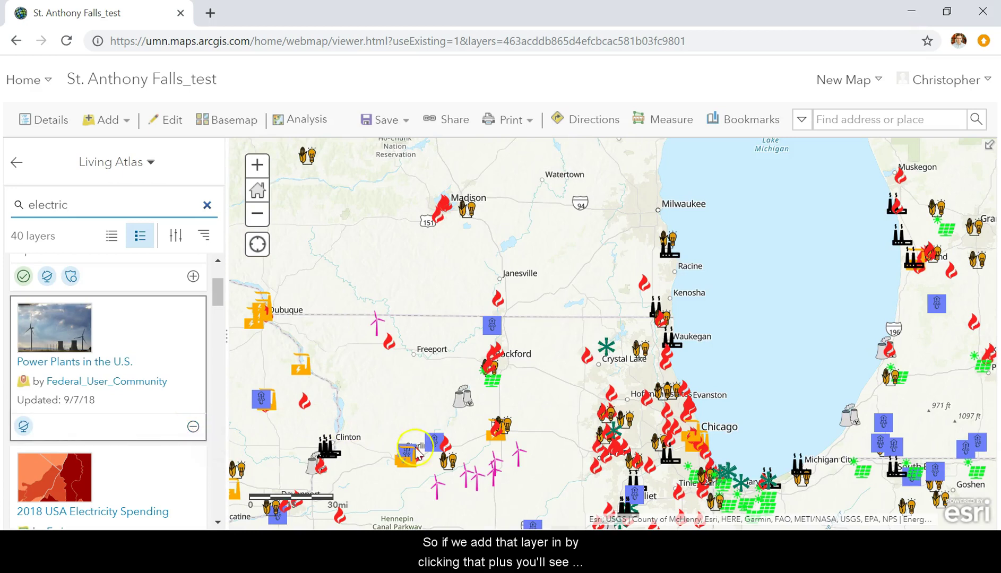
scroll(437, 451, down, 2)
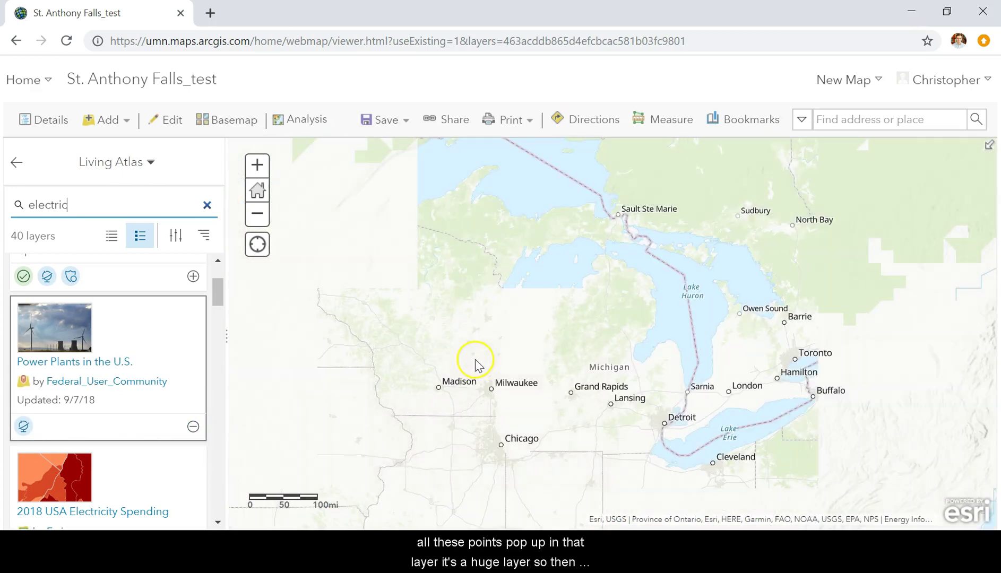
drag(473, 364, 570, 213)
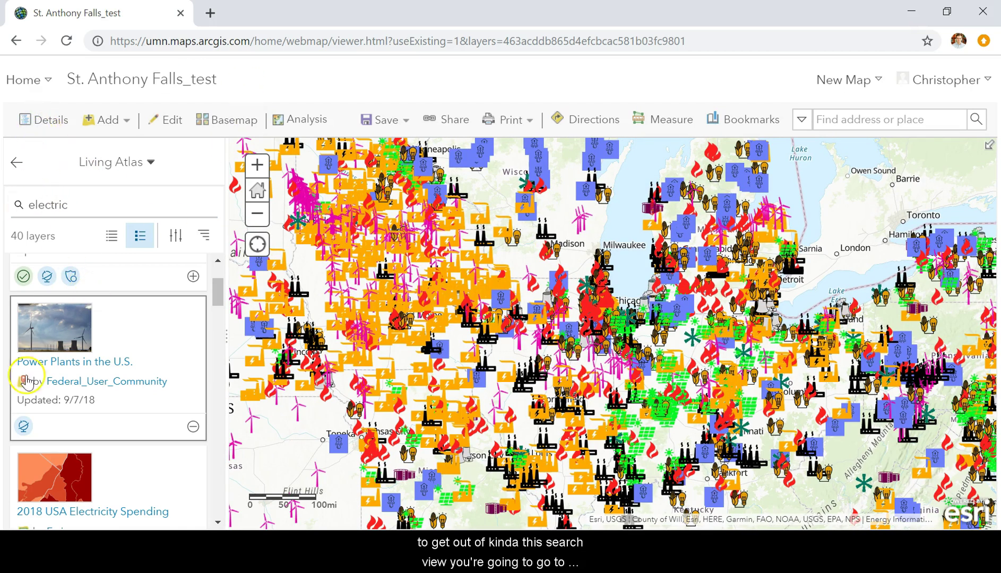
click(36, 130)
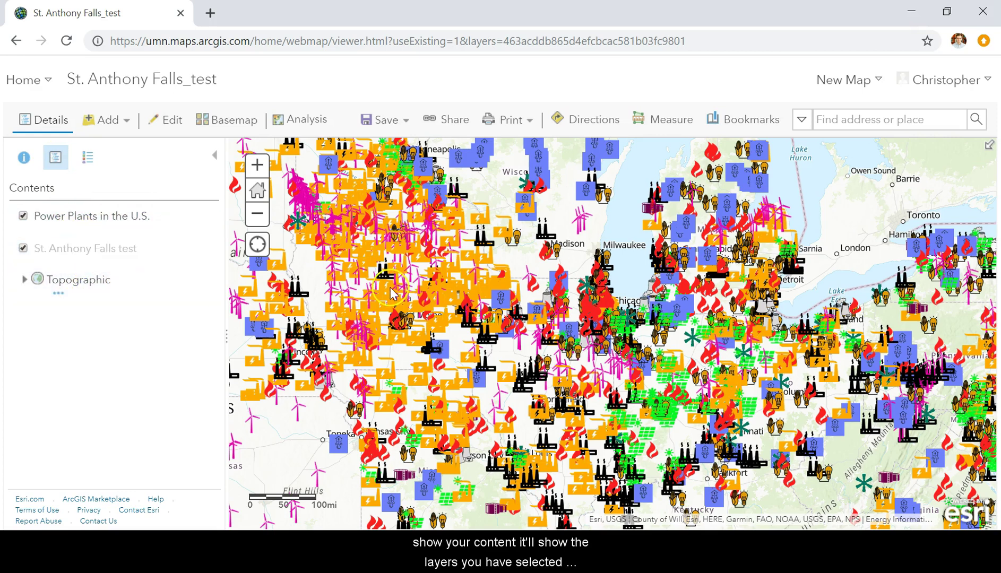
Examine the power plants around Minneapolis and St. Paul and review the legend of their energy source symbols.
drag(282, 284, 478, 424)
scroll(560, 318, up, 3)
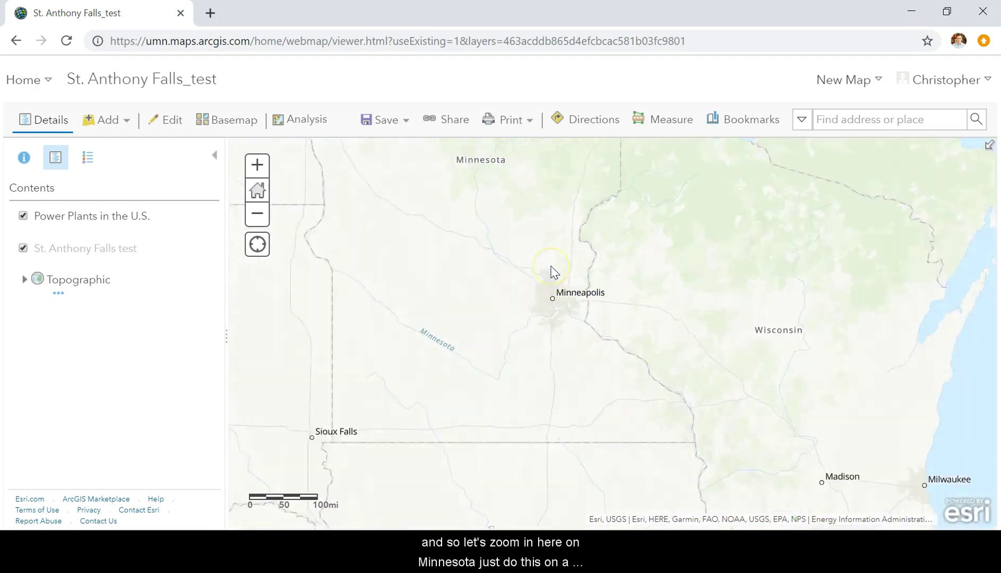
scroll(562, 366, up, 2)
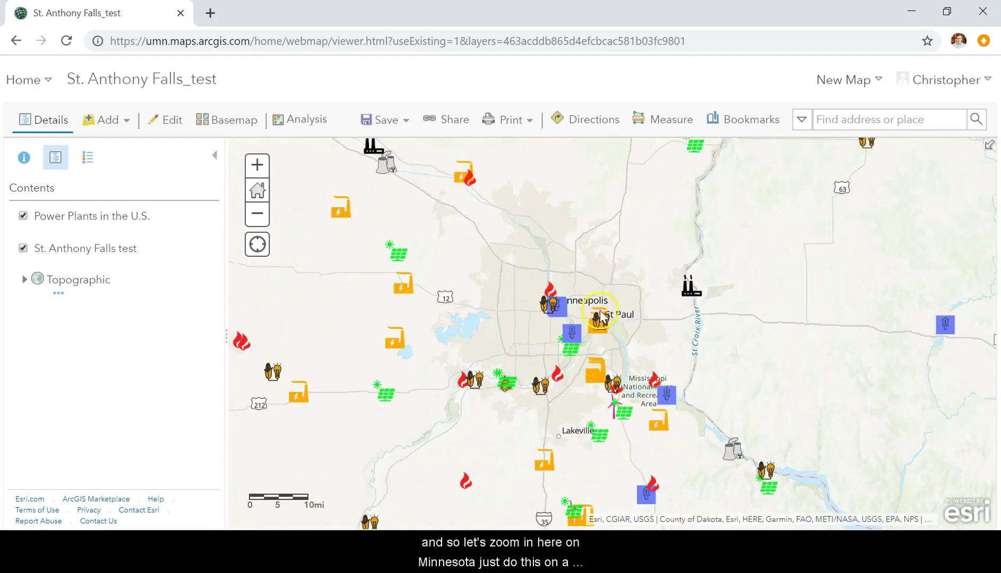
drag(584, 304, 544, 289)
scroll(558, 299, up, 3)
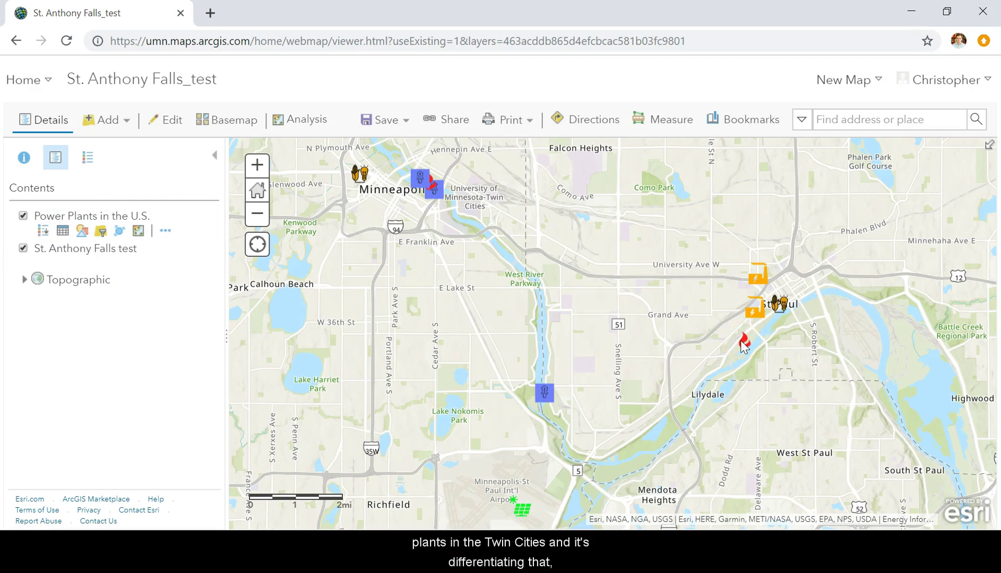
click(88, 162)
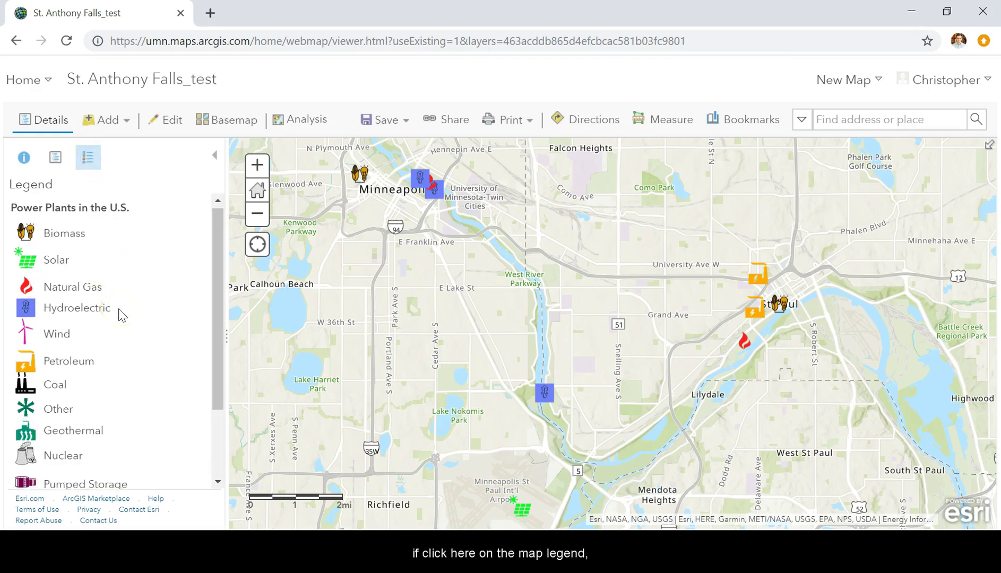
scroll(120, 313, down, 3)
scroll(120, 316, up, 3)
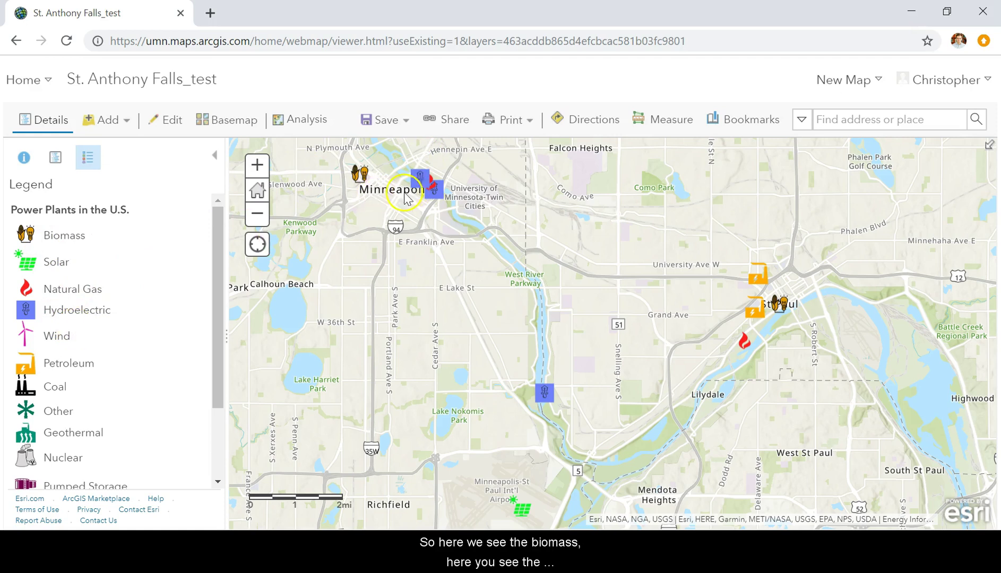
Start changing the style of the Power Plants in the U.S. layer and choose Total MW as the attribute to show.
click(56, 160)
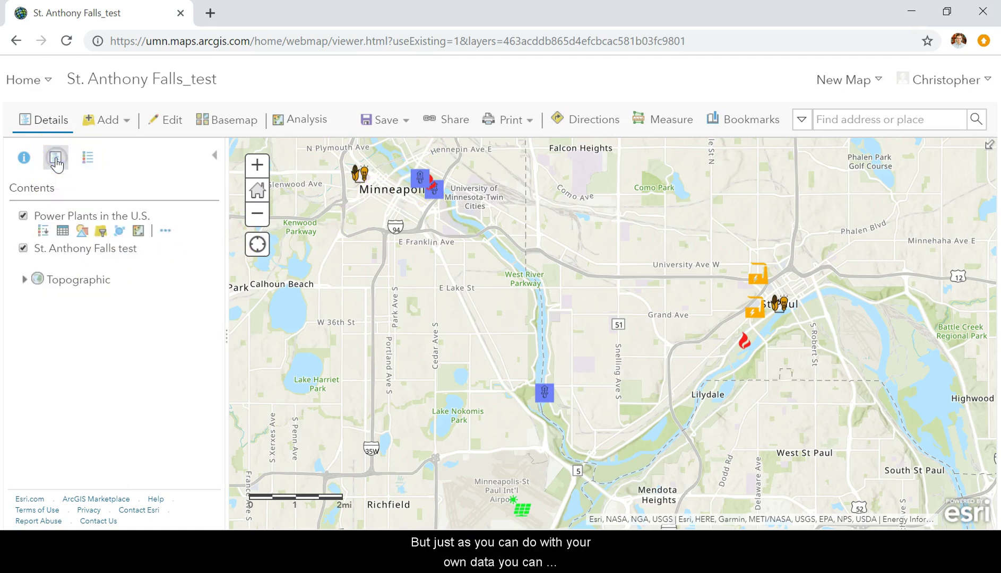
click(83, 234)
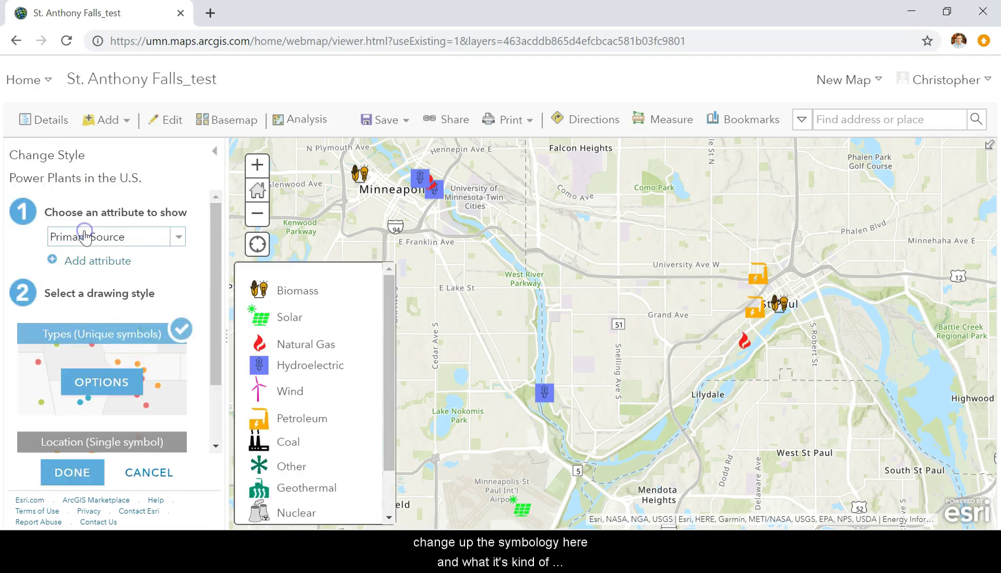
click(178, 237)
click(77, 328)
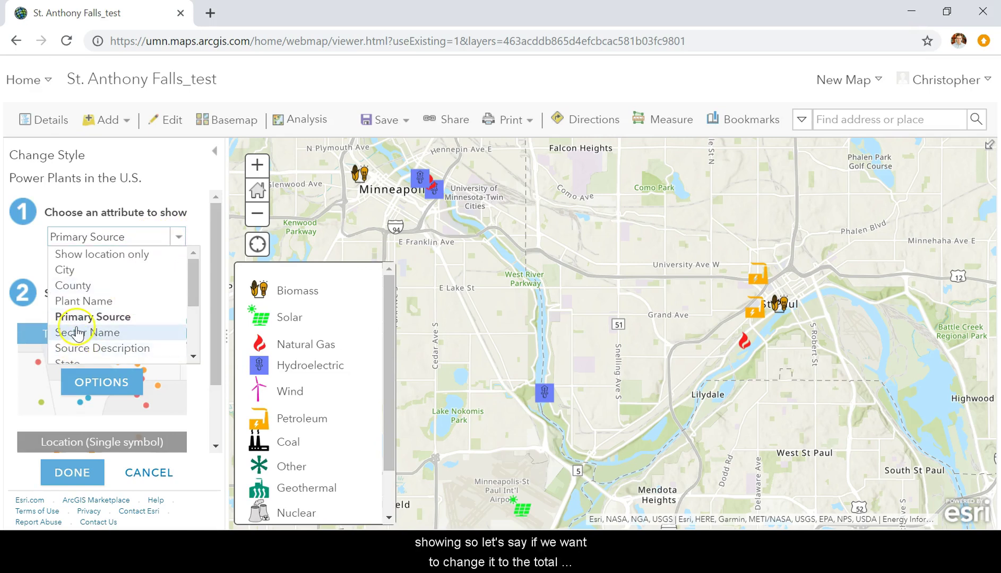
scroll(117, 307, down, 3)
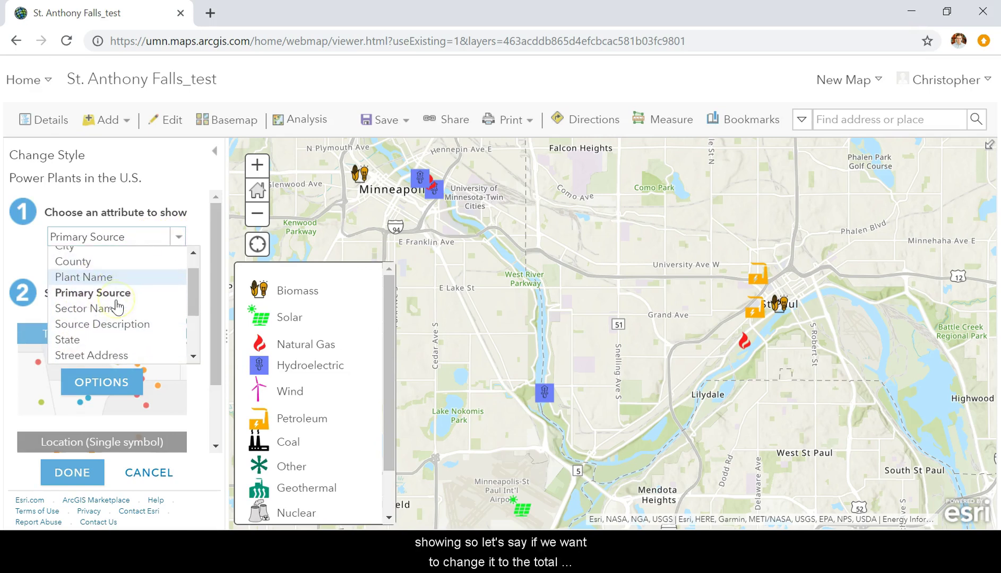
scroll(117, 307, down, 3)
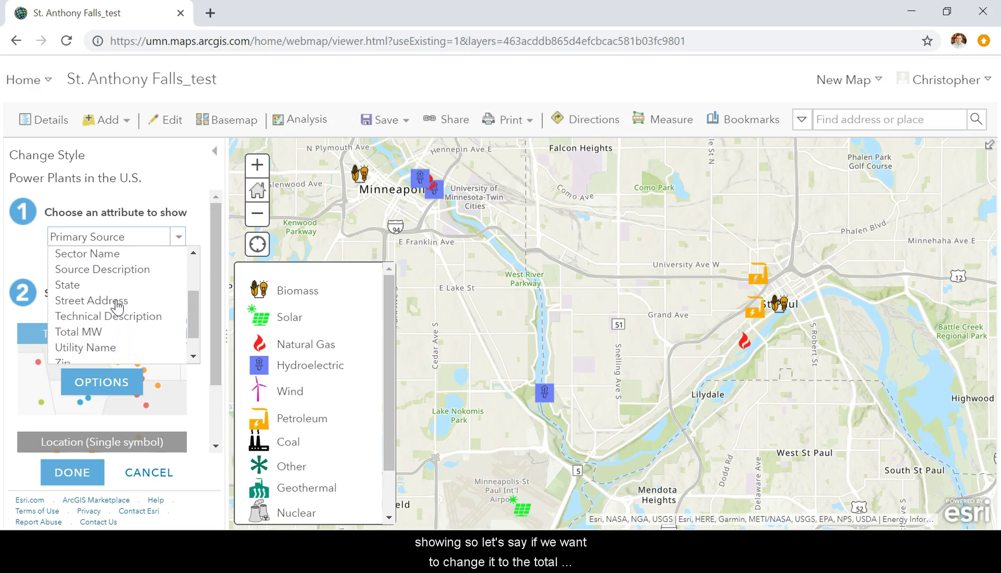
click(118, 325)
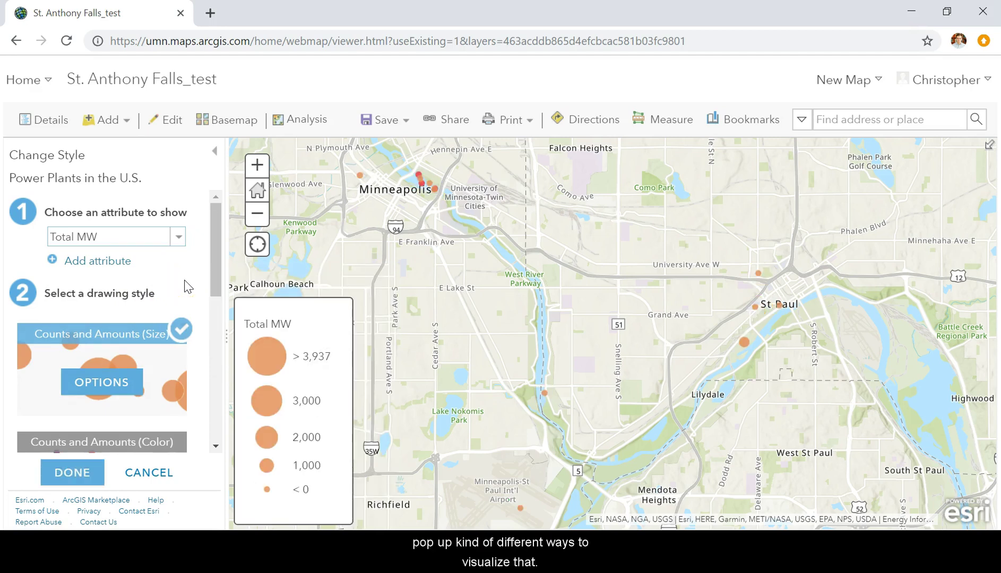
Look through the available drawing styles for Total MW and select the Heat Map style.
scroll(128, 366, down, 2)
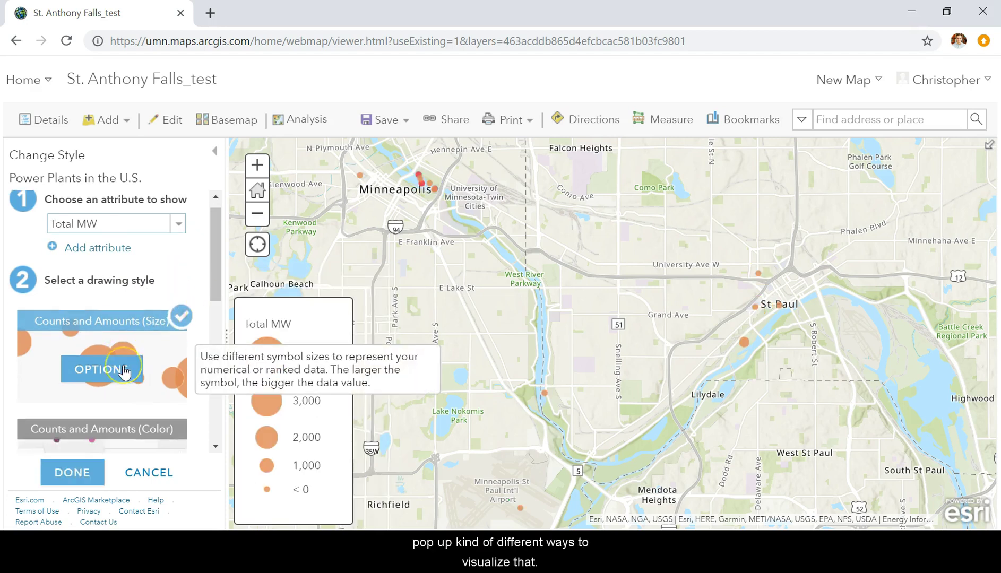
scroll(124, 373, down, 2)
scroll(124, 372, up, 1)
scroll(124, 372, down, 3)
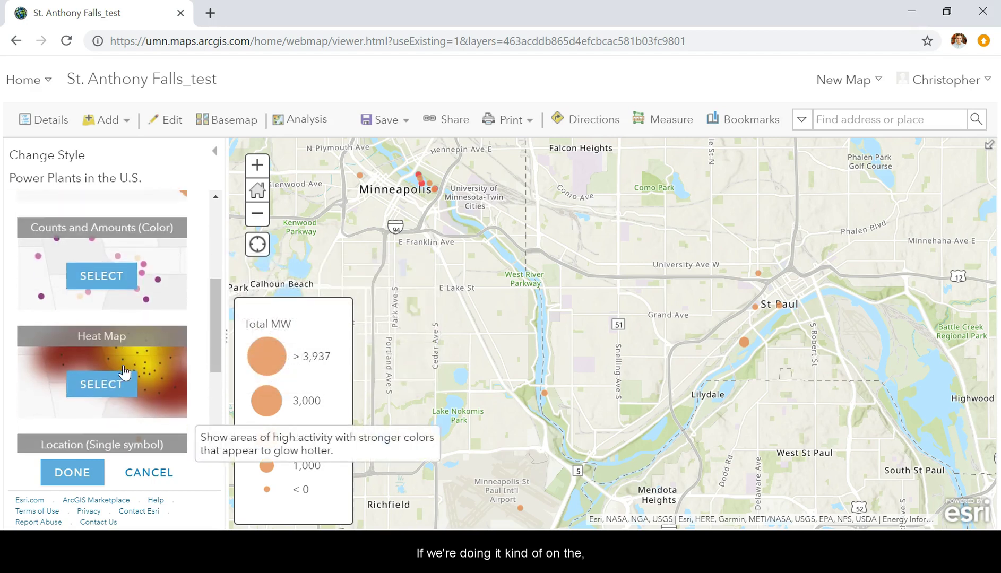
click(106, 372)
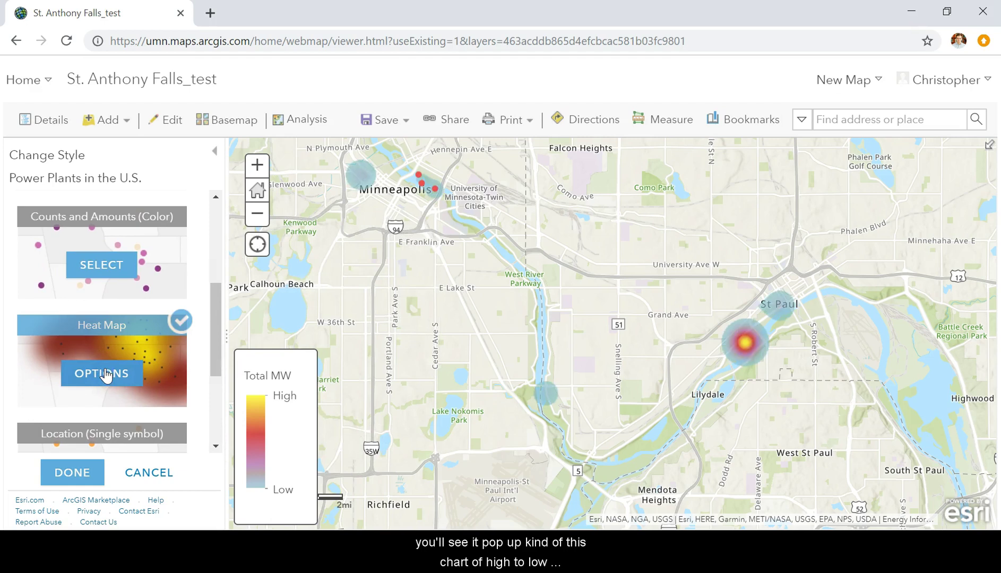
Examine the Total MW heat map across the Midwest and around Minneapolis, and discard the style change.
scroll(576, 308, down, 1)
scroll(576, 308, down, 2)
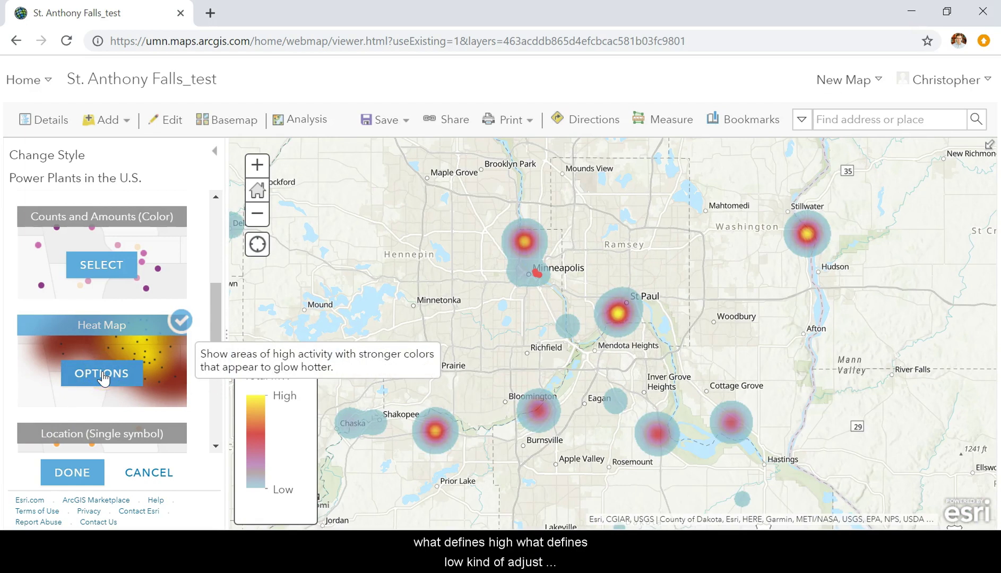
scroll(528, 321, down, 3)
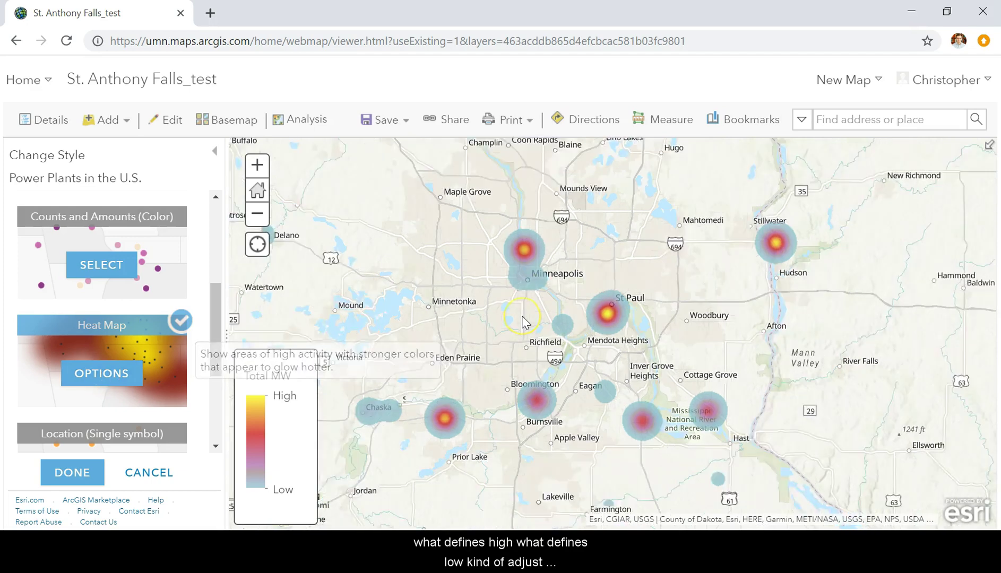
scroll(522, 319, down, 2)
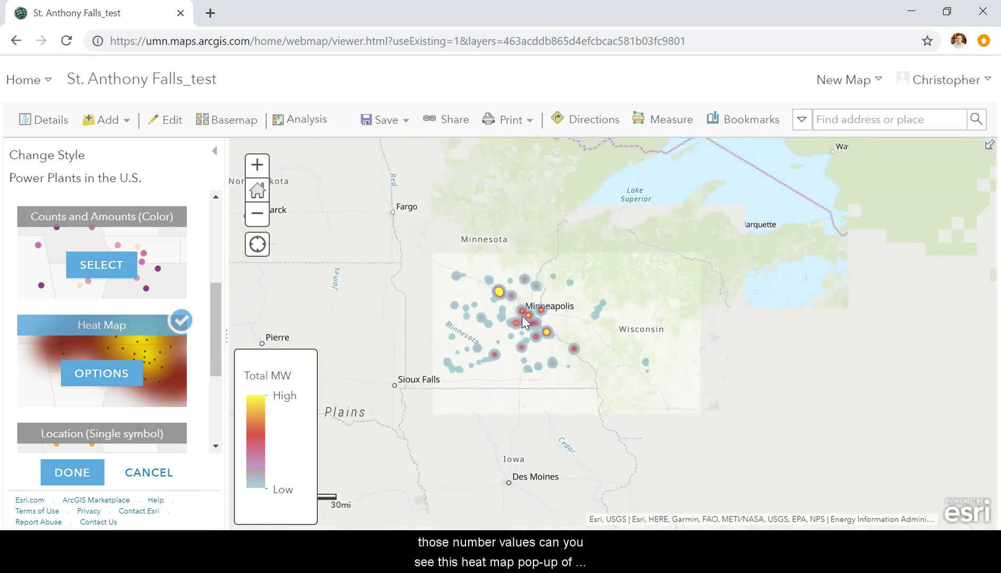
click(555, 414)
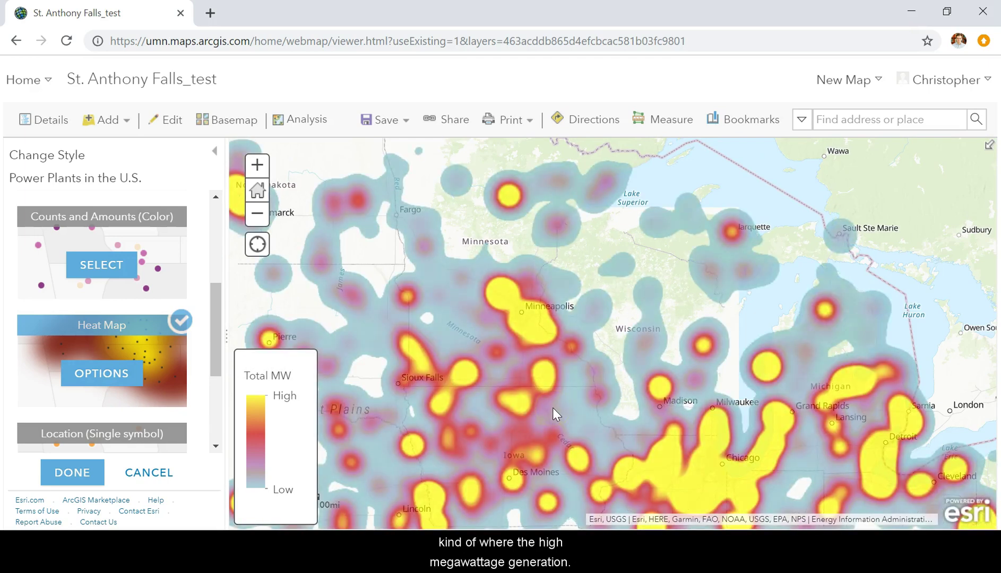
drag(553, 412, 551, 295)
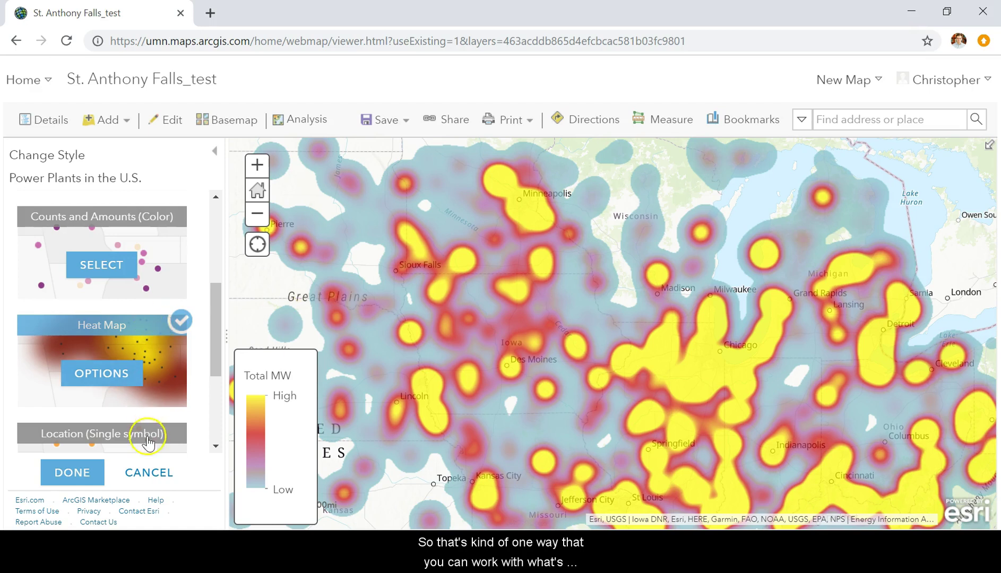
scroll(426, 204, up, 2)
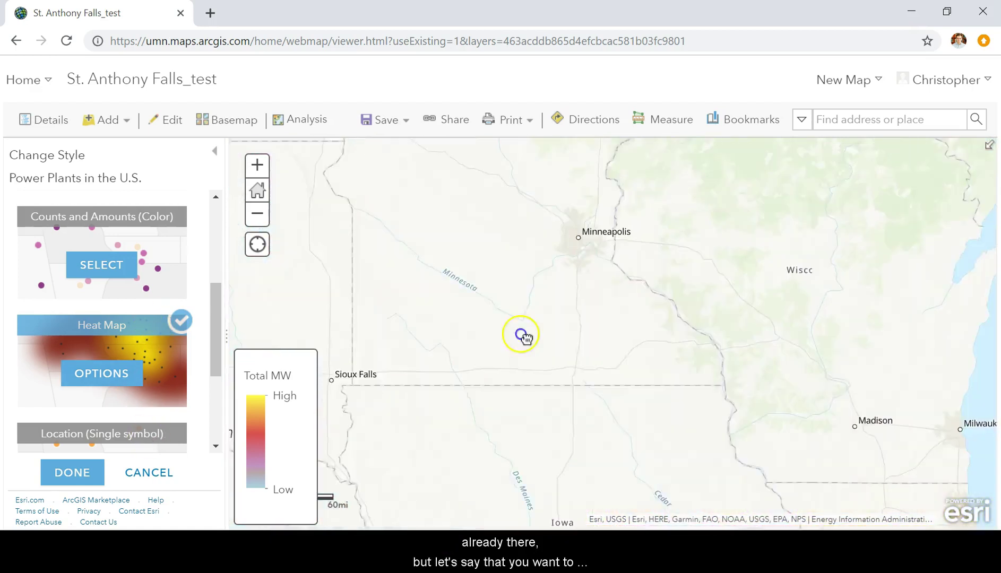
drag(565, 277, 473, 407)
scroll(479, 365, up, 1)
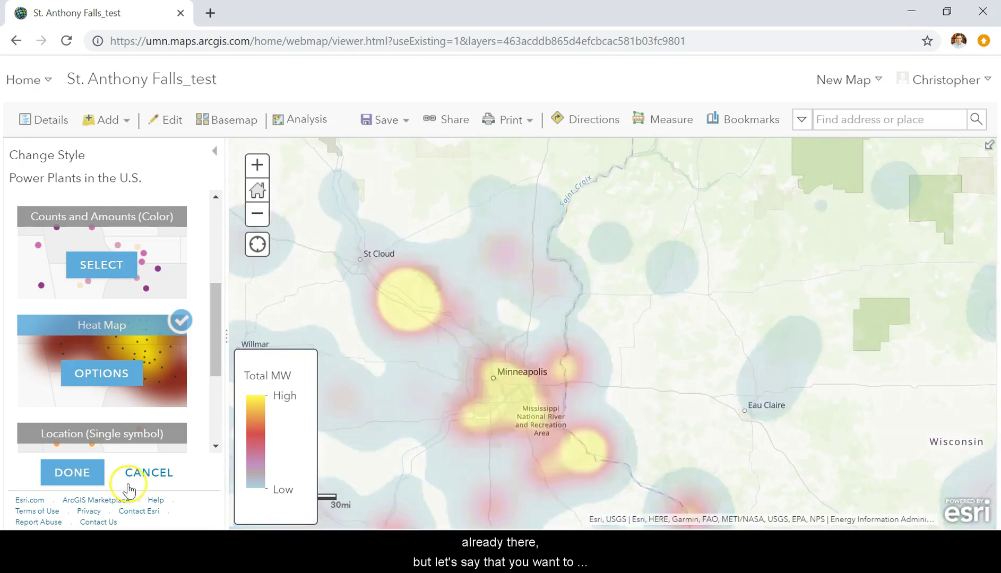
click(143, 474)
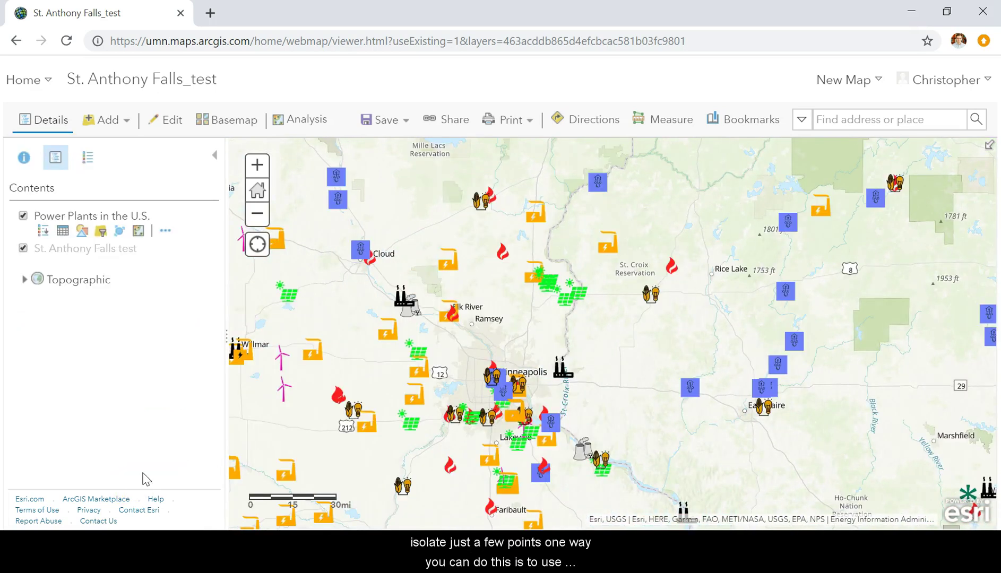
Start a filter on the Power Plants in the U.S. layer with Primary Source as its field.
scroll(458, 404, up, 1)
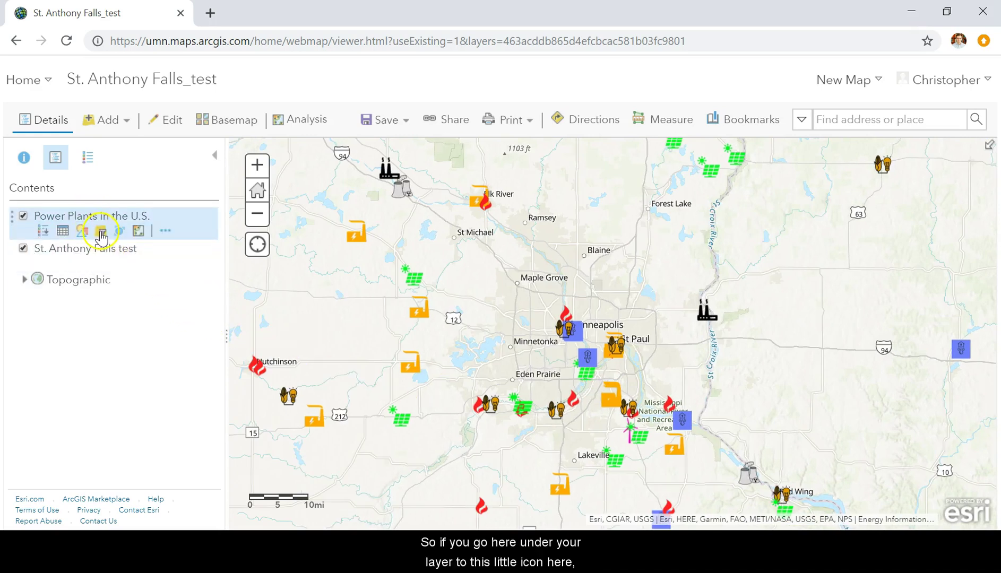
click(101, 240)
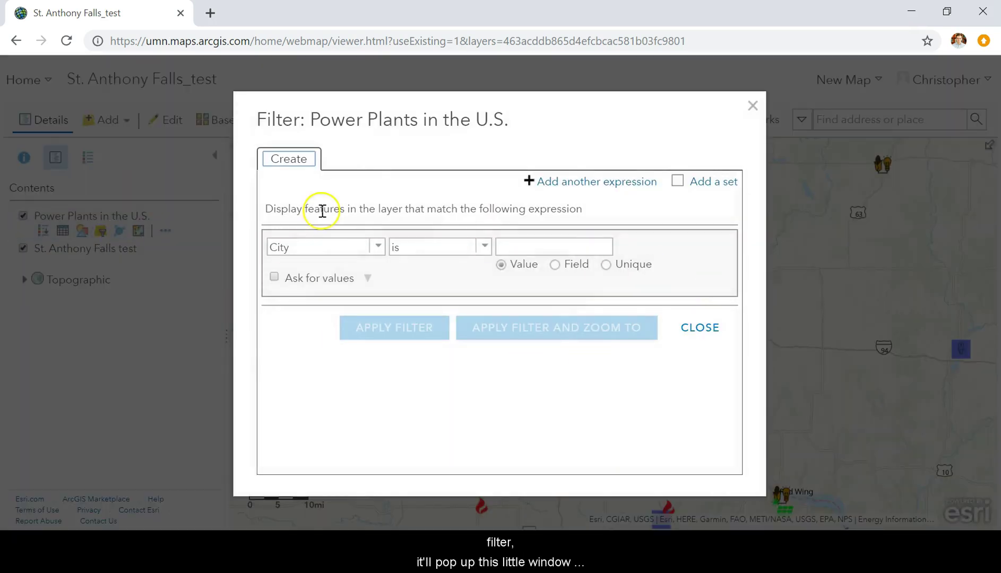
click(381, 247)
scroll(349, 287, down, 1)
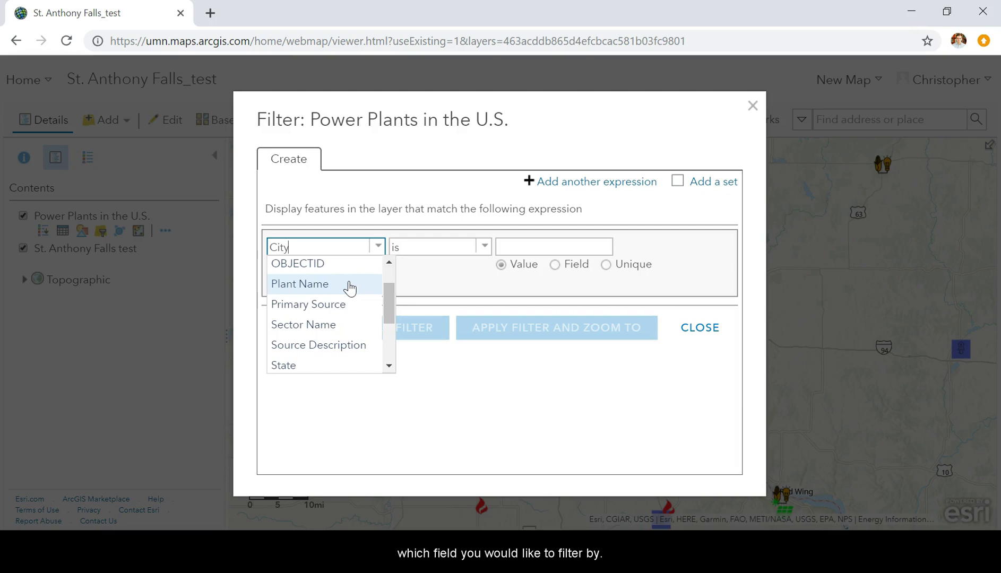
scroll(350, 288, down, 1)
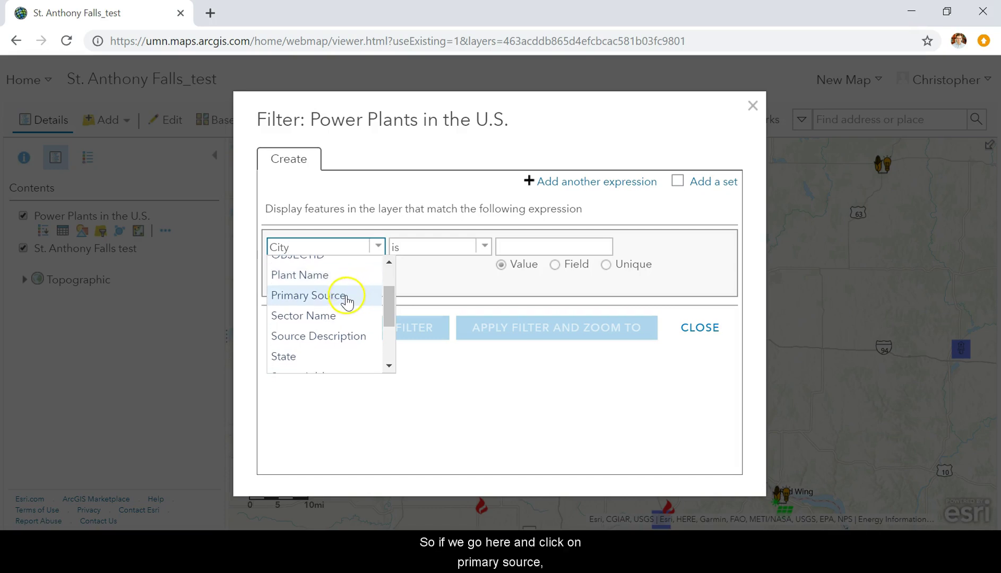
click(348, 297)
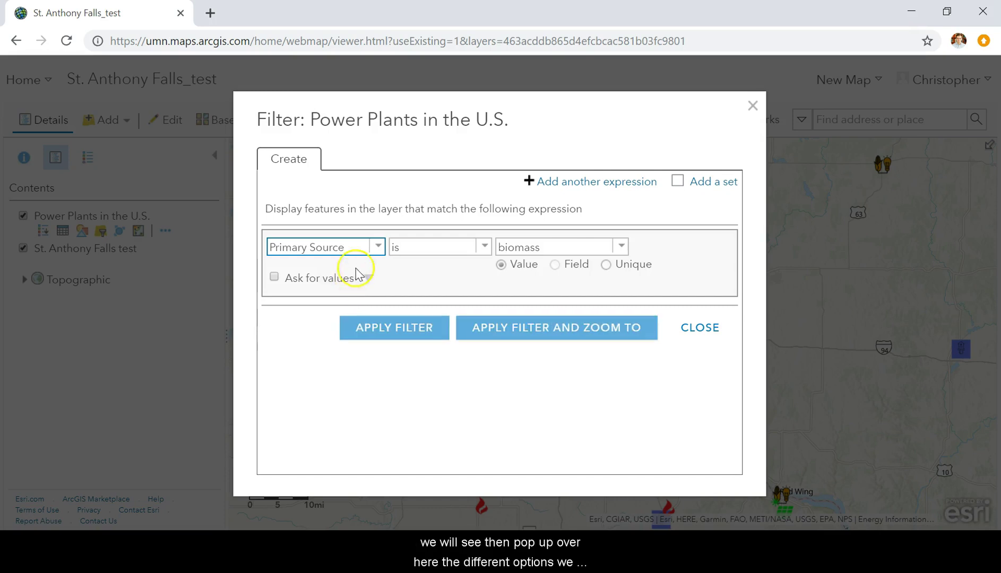
Set the filter value to hydroelectric, apply the filter and view the filtered plants across the Midwest.
click(621, 249)
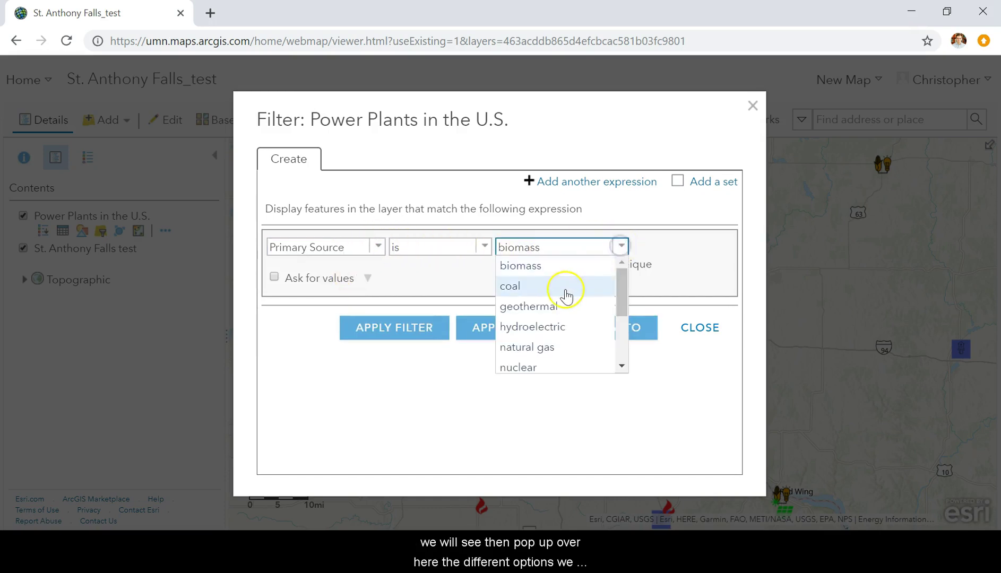
scroll(563, 300, down, 1)
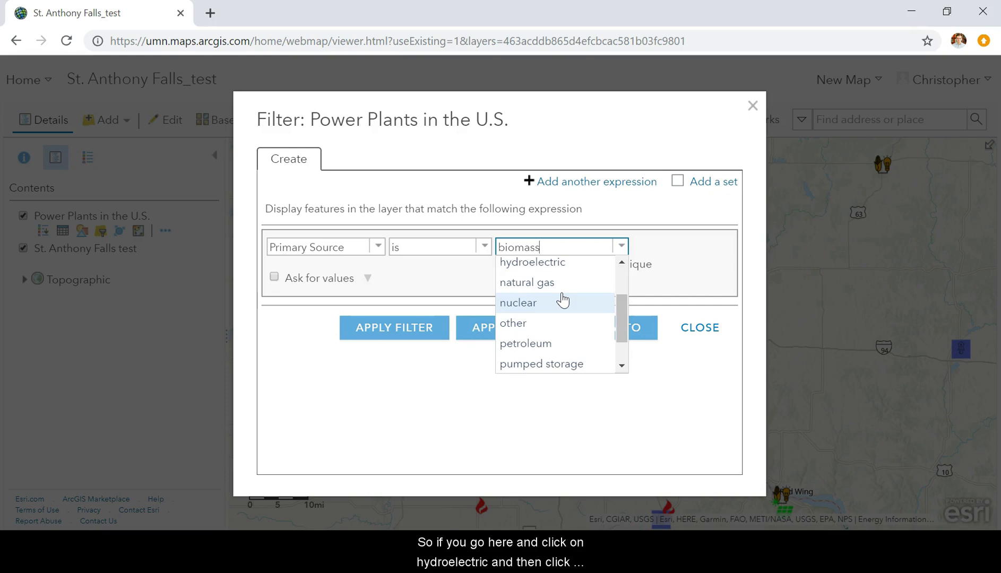
scroll(563, 299, up, 1)
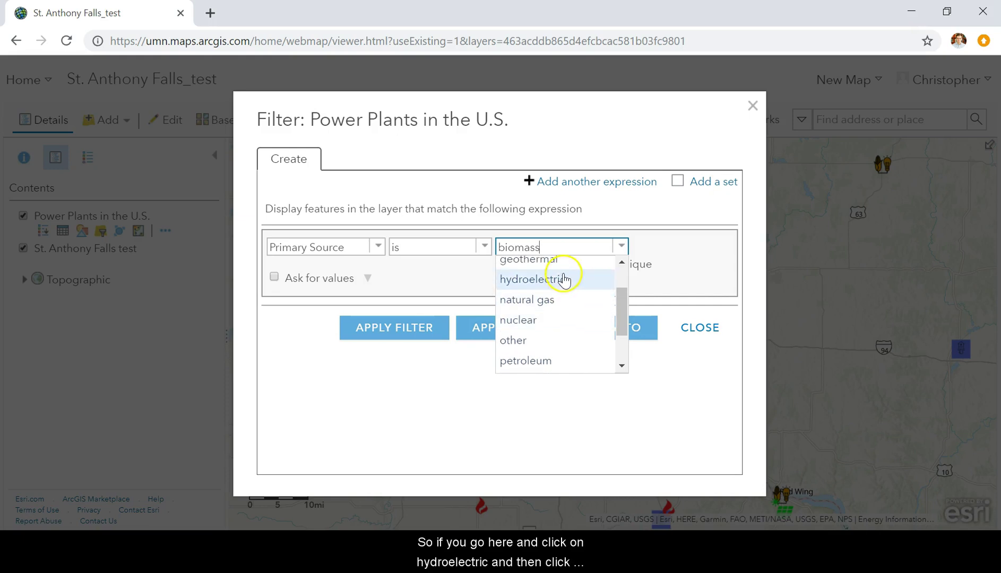
click(564, 280)
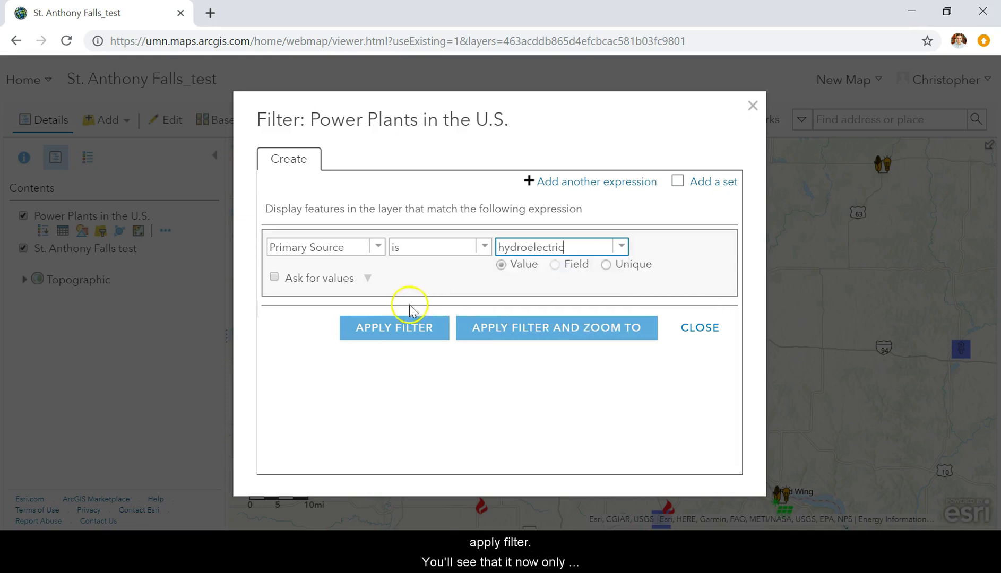
click(400, 332)
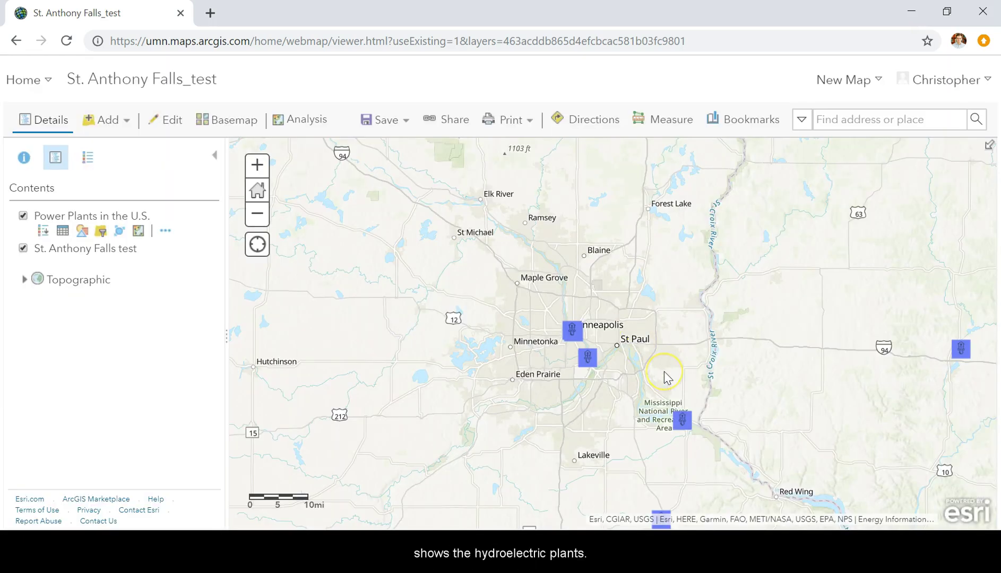
scroll(665, 376, down, 3)
drag(671, 362, 633, 353)
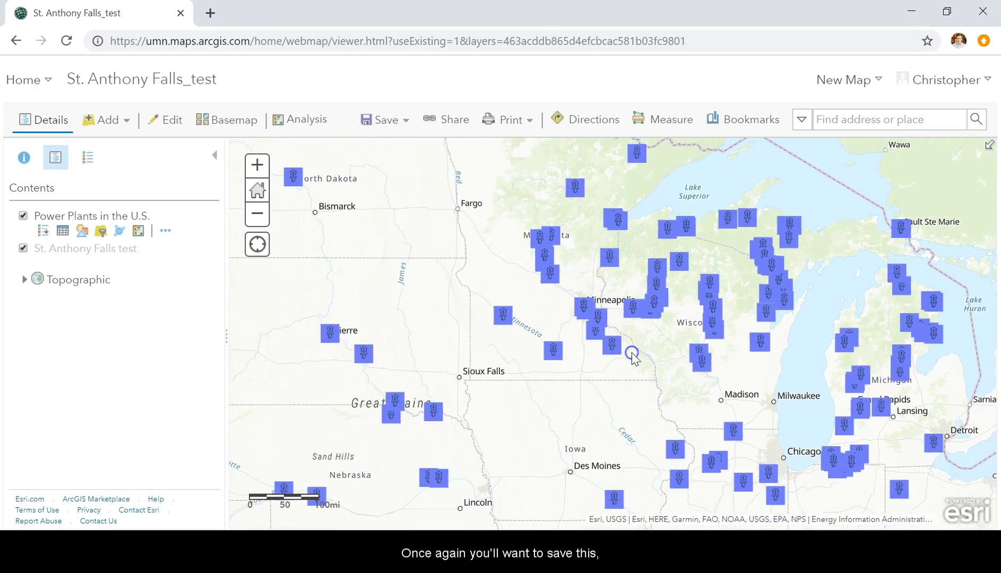
click(167, 232)
scroll(233, 396, down, 1)
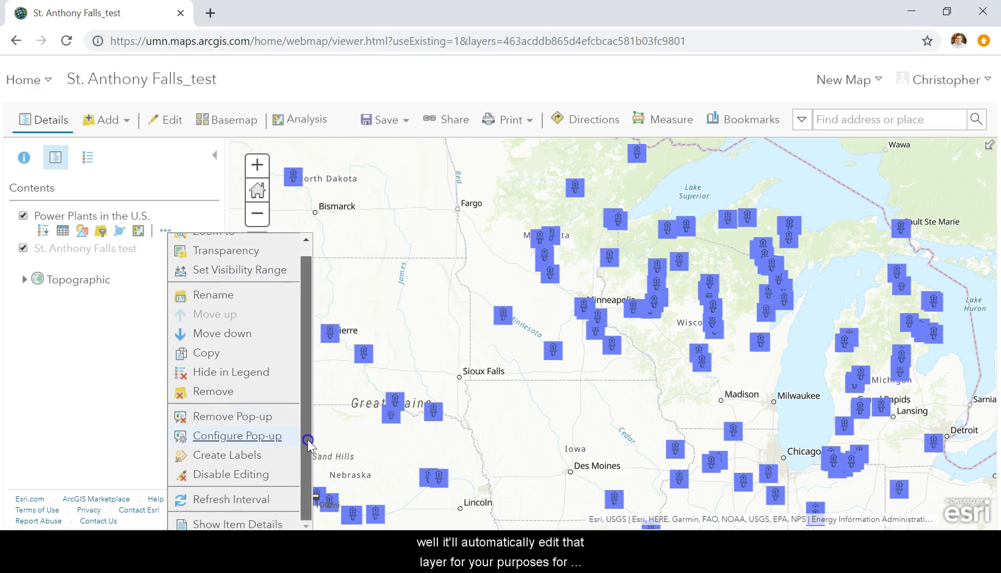
scroll(312, 431, up, 1)
click(83, 344)
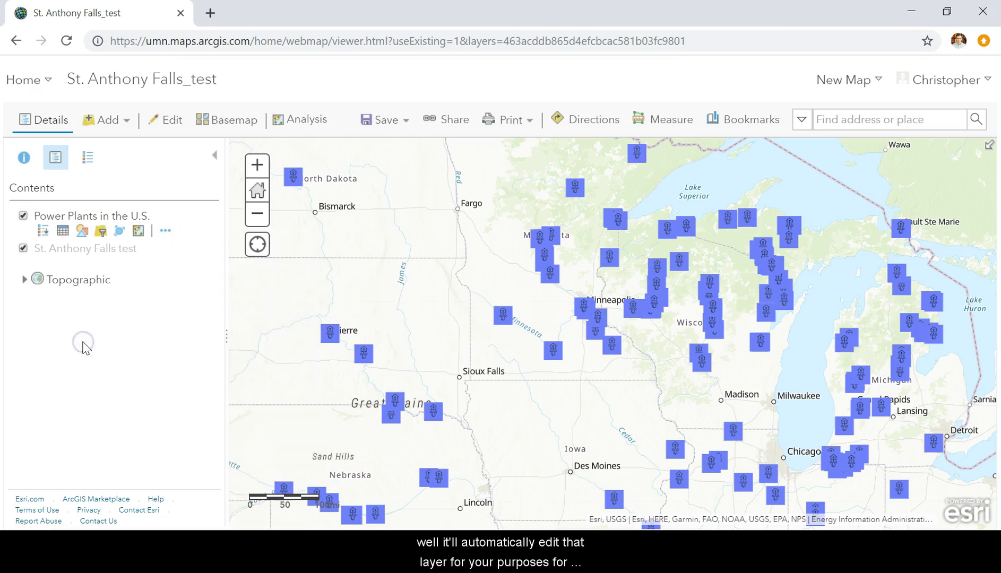
click(377, 126)
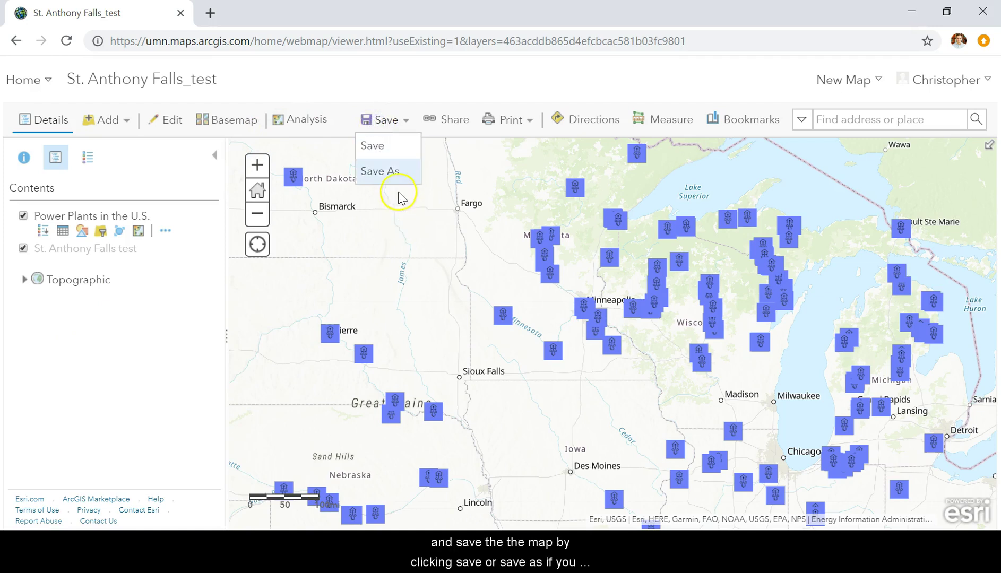
click(197, 321)
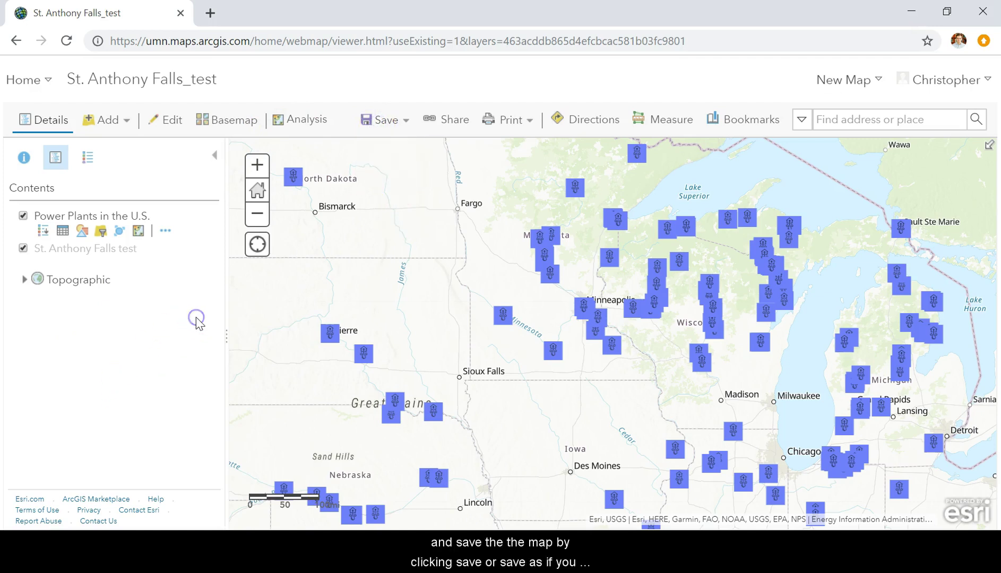
click(396, 126)
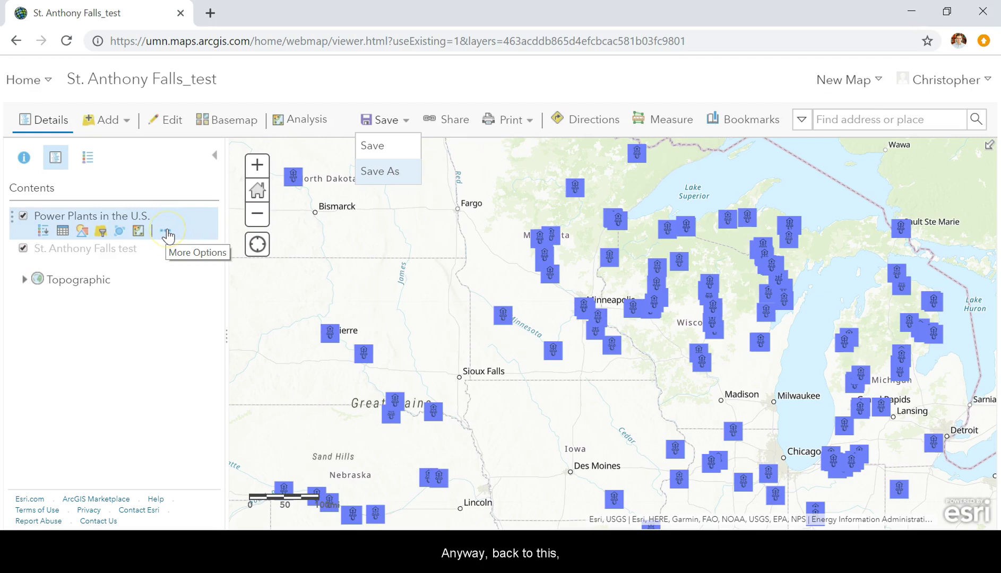
Remove the hydroelectric filter from the Power Plants in the U.S. layer.
click(100, 232)
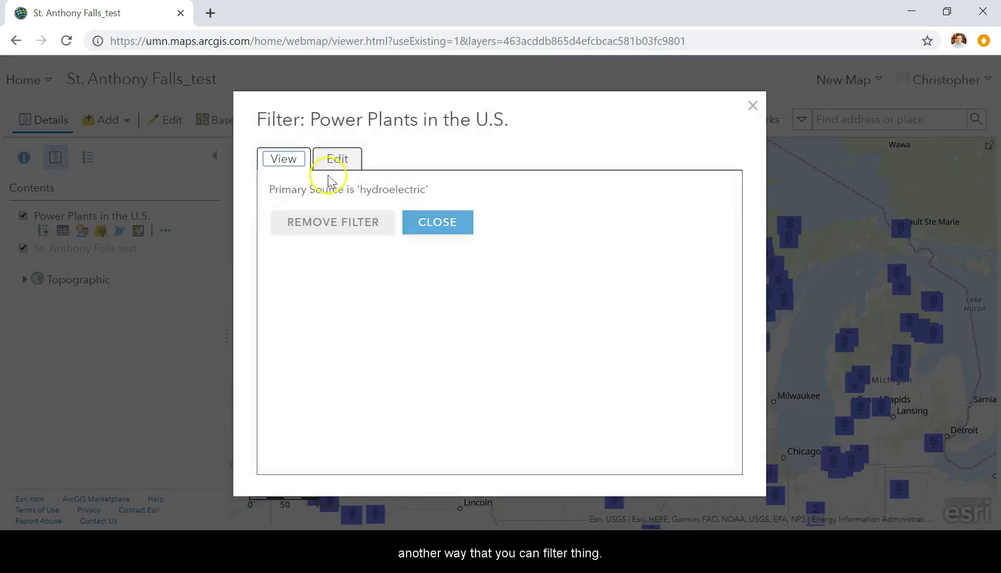
click(329, 222)
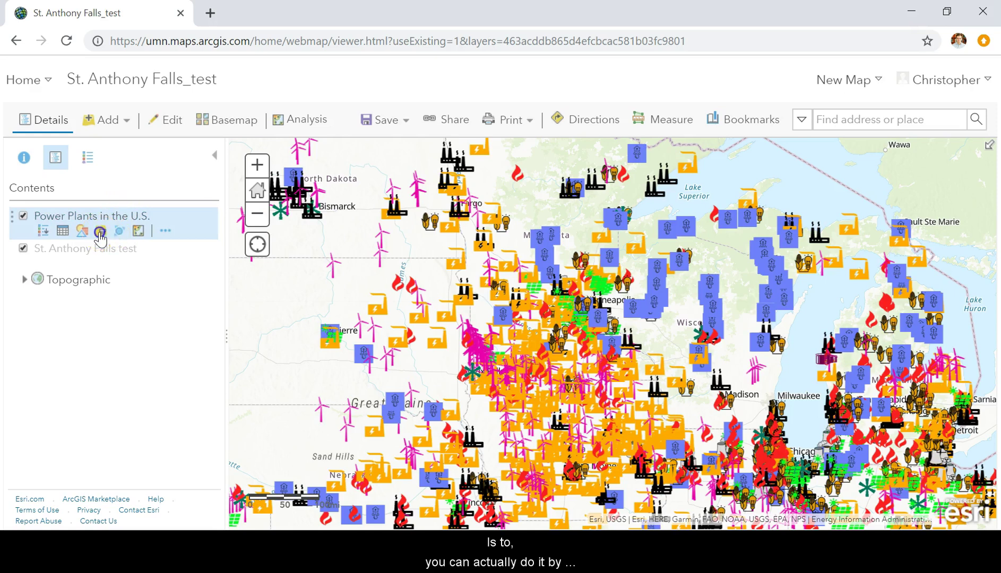
Start a new filter on the Power Plants in the U.S. layer with Total MW as its field.
click(99, 232)
click(375, 247)
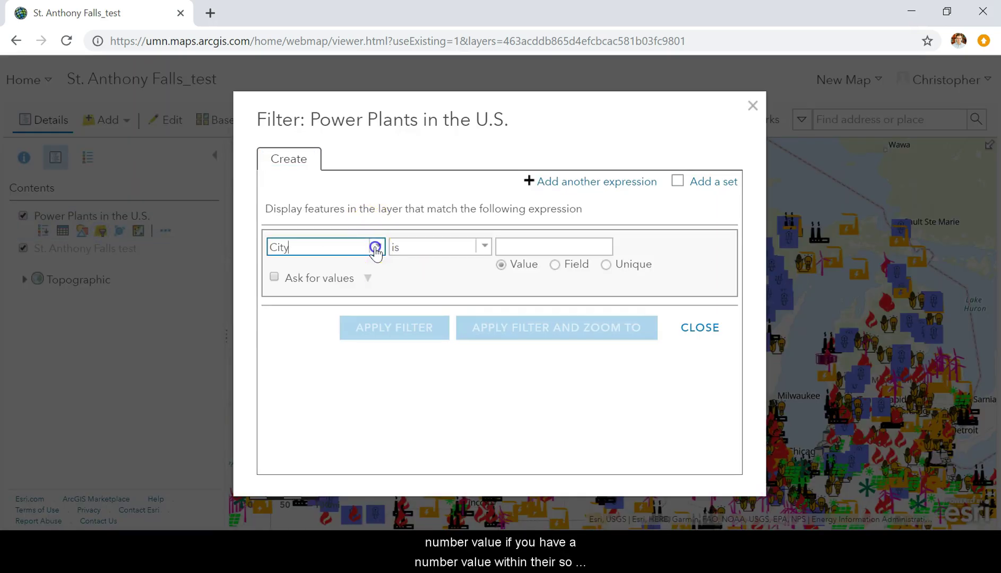
scroll(350, 287, down, 2)
scroll(350, 287, up, 1)
scroll(350, 286, down, 3)
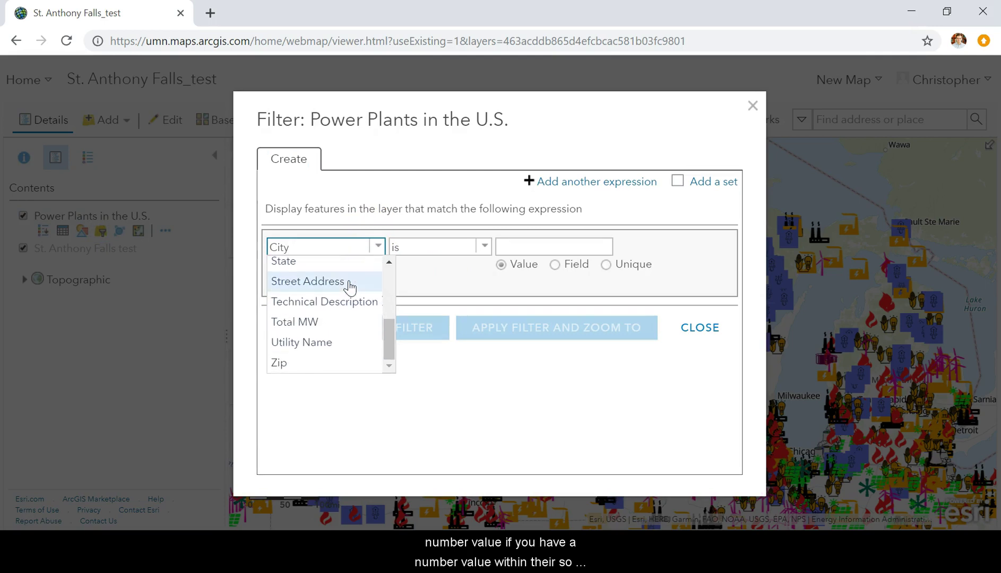
click(337, 323)
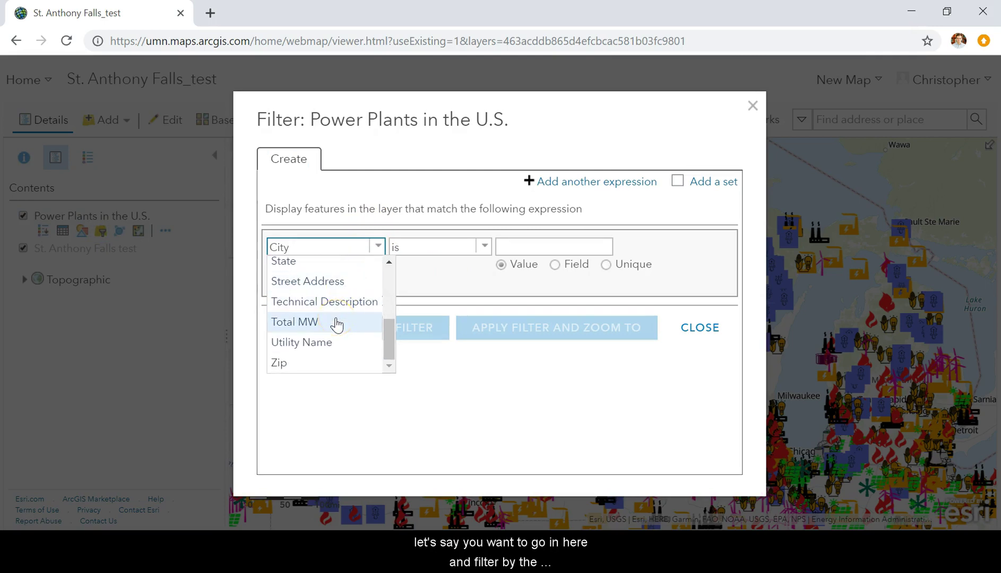
click(337, 323)
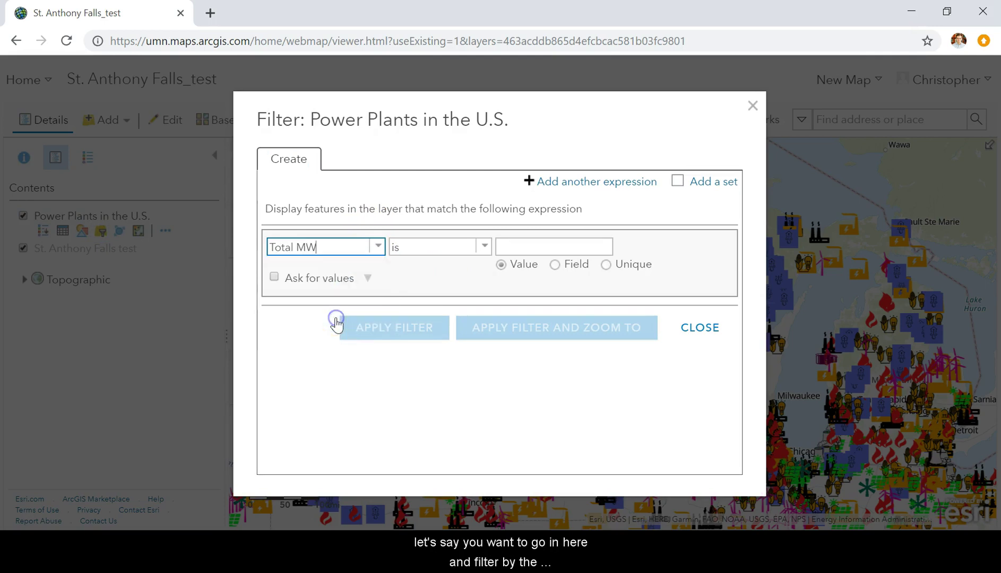
Set the Total MW filter expression's operator to "is greater than".
click(488, 246)
scroll(468, 291, down, 3)
click(442, 286)
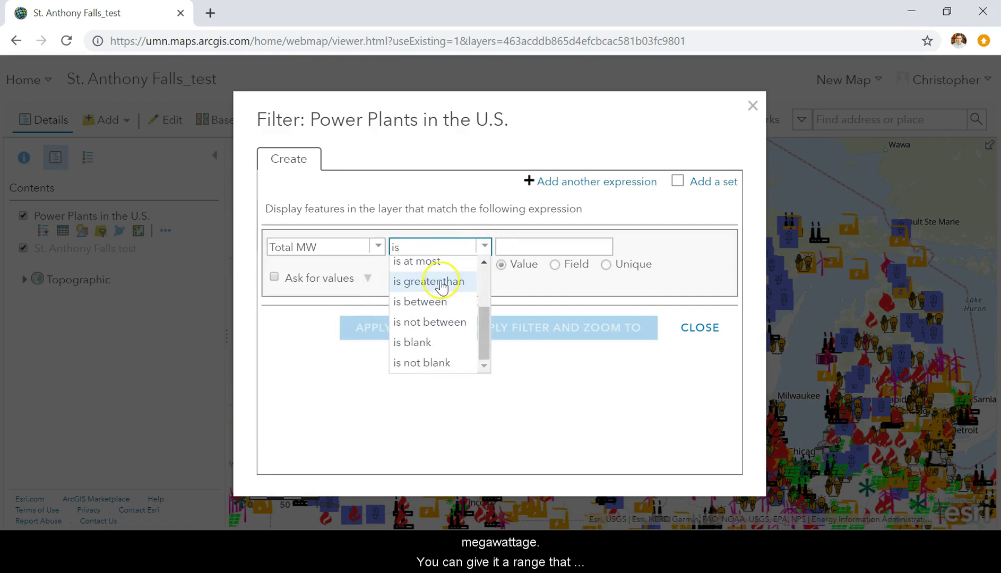
scroll(442, 286, up, 1)
scroll(442, 287, down, 1)
scroll(442, 289, up, 2)
scroll(441, 290, down, 1)
scroll(441, 289, down, 2)
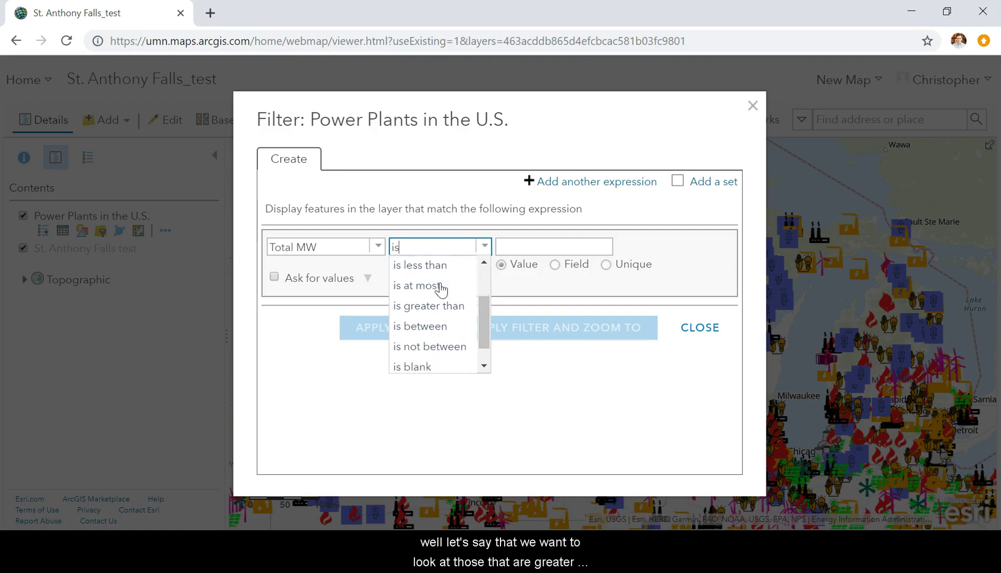
scroll(442, 286, up, 1)
click(448, 326)
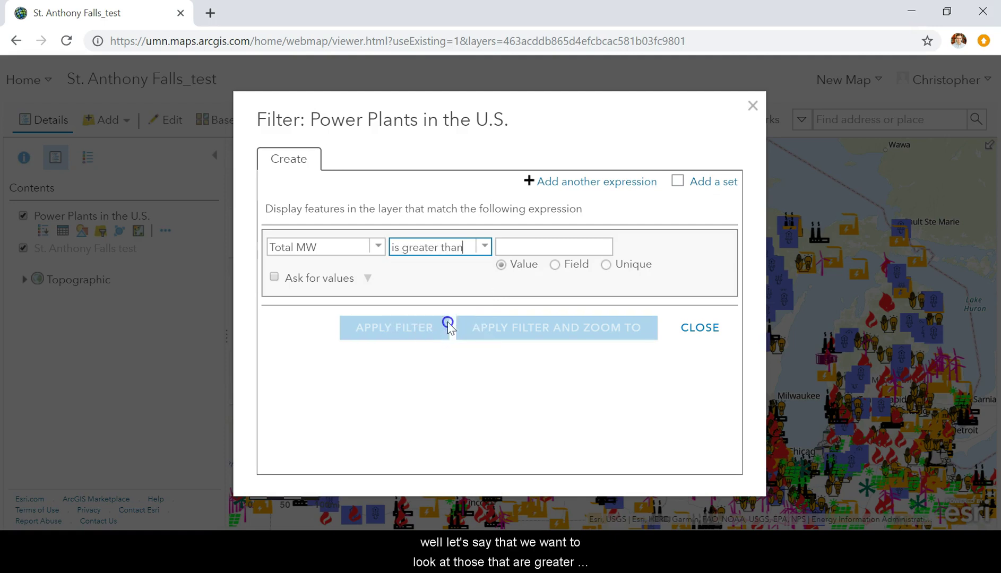
Set the filter value to 5, apply the filter and view the filtered plants around Minneapolis.
click(556, 246)
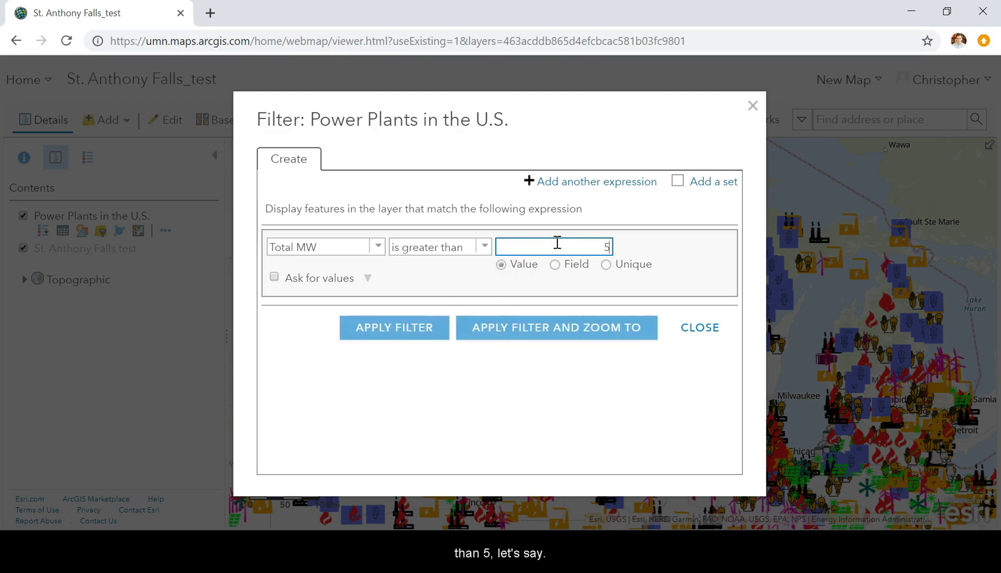
click(403, 327)
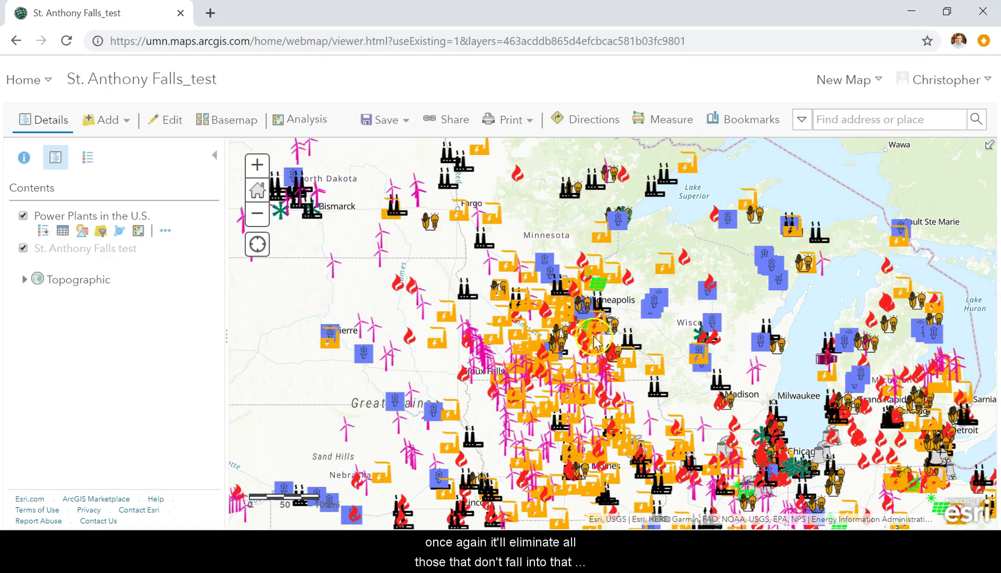
scroll(592, 341, up, 1)
scroll(591, 291, up, 3)
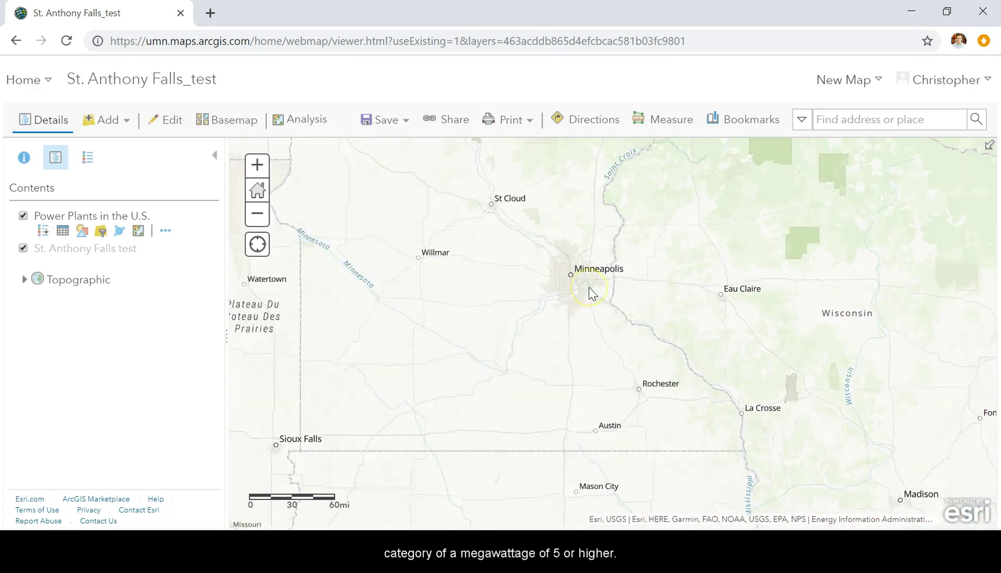